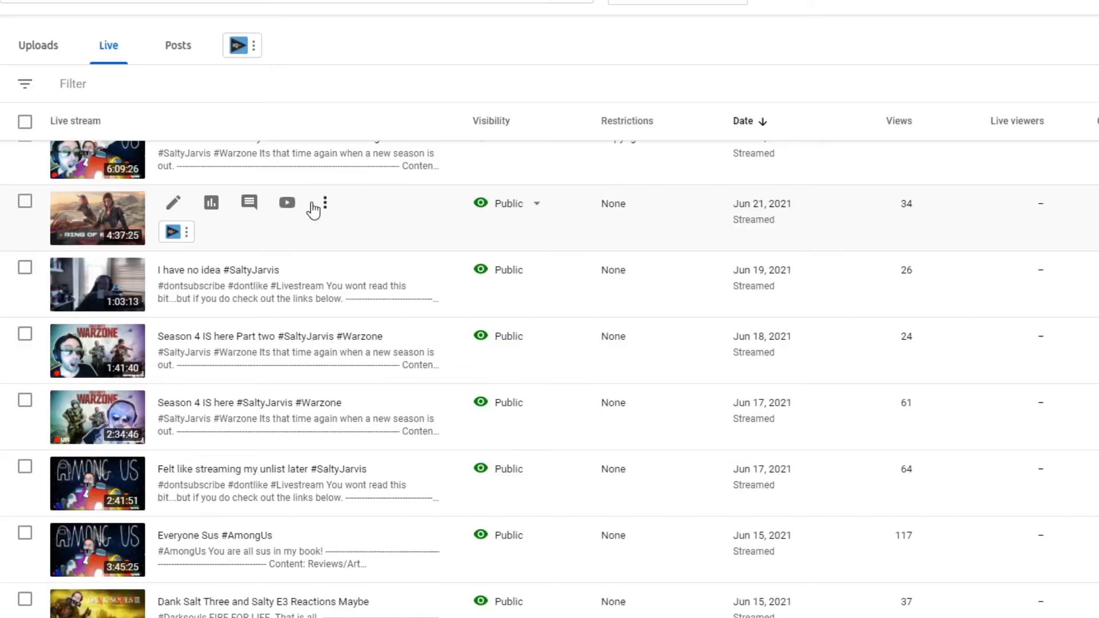
Download the live stream recording dated Jun 21, 2021
{"action": "left_click", "coordinate": [321, 205]}
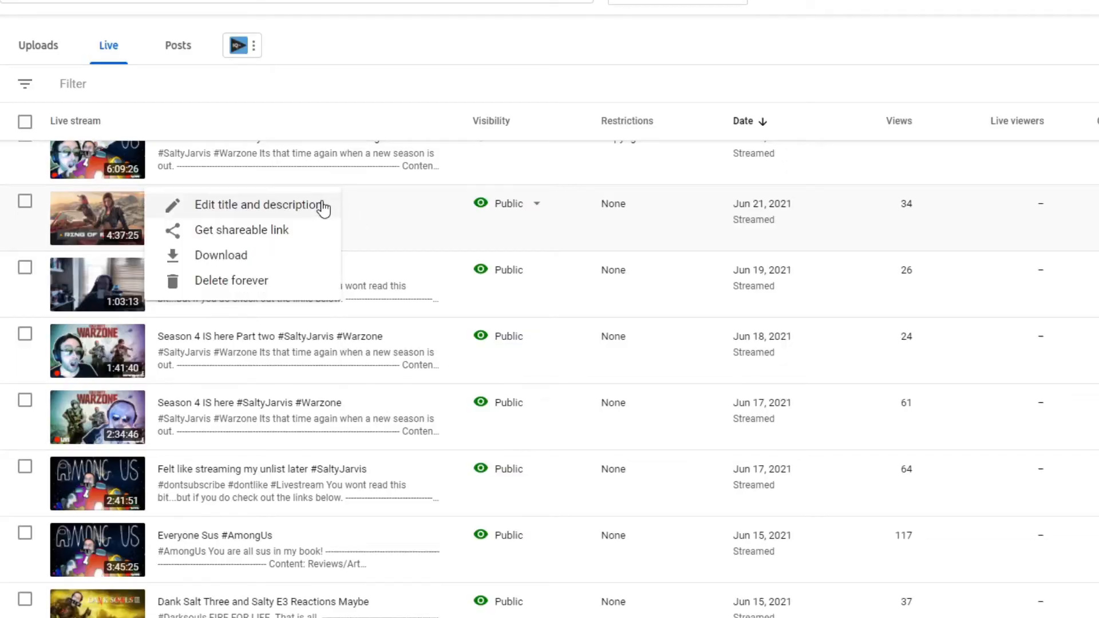
{"action": "left_click", "coordinate": [279, 259]}
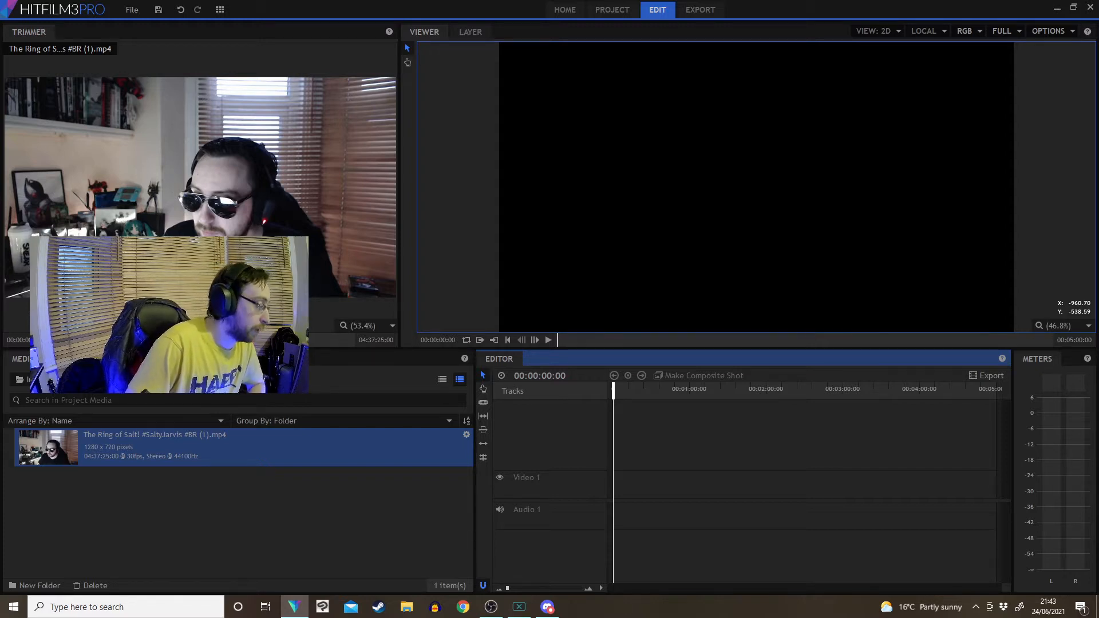
In HitFilm 3 Pro, mark the stream section from about 19:50 to 37:10 in the Trimmer and insert it on the editor timeline
{"action": "mouse_move", "coordinate": [145, 340]}
{"action": "left_mouse_down"}
{"action": "mouse_move", "coordinate": [172, 340]}
{"action": "mouse_move", "coordinate": [159, 340]}
{"action": "left_mouse_up"}
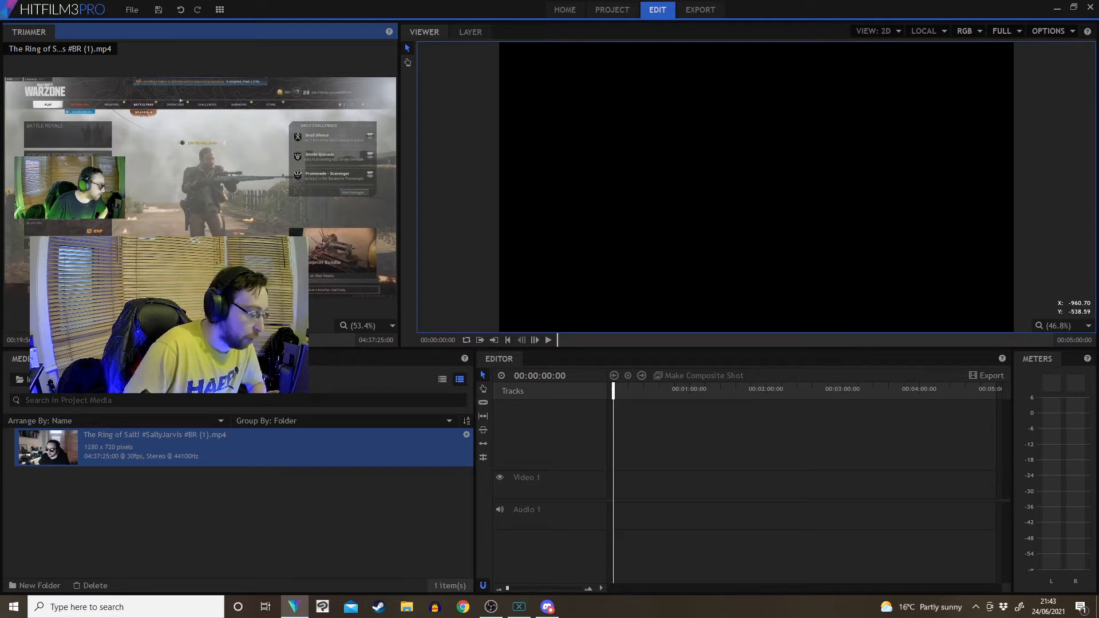
{"action": "left_click_drag", "start_coordinate": [158, 340], "coordinate": [174, 340]}
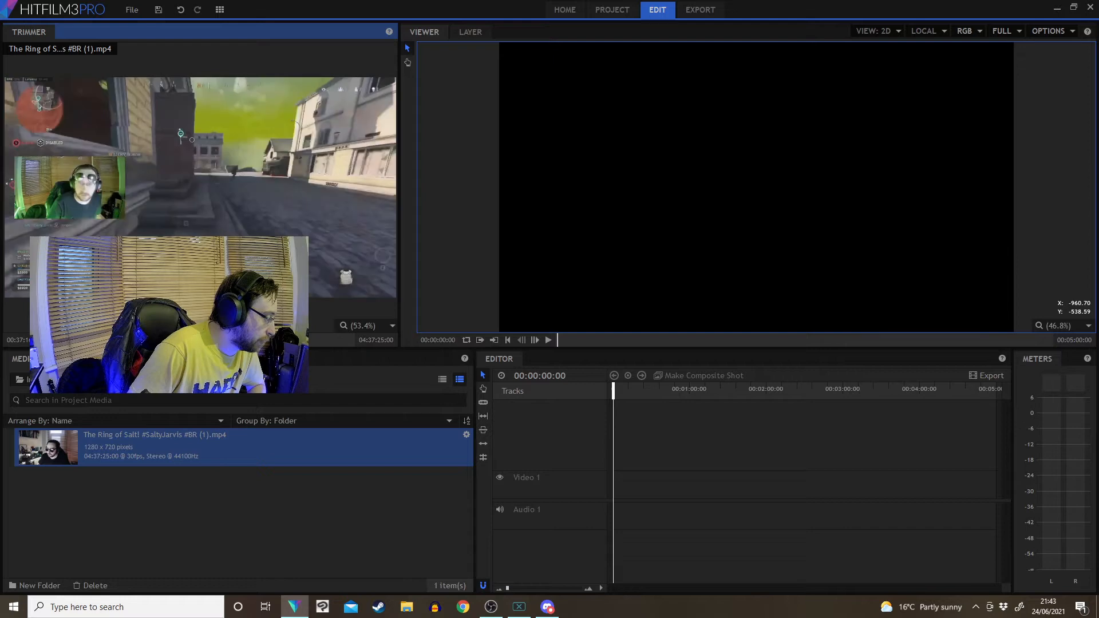
{"action": "key", "text": "comma"}
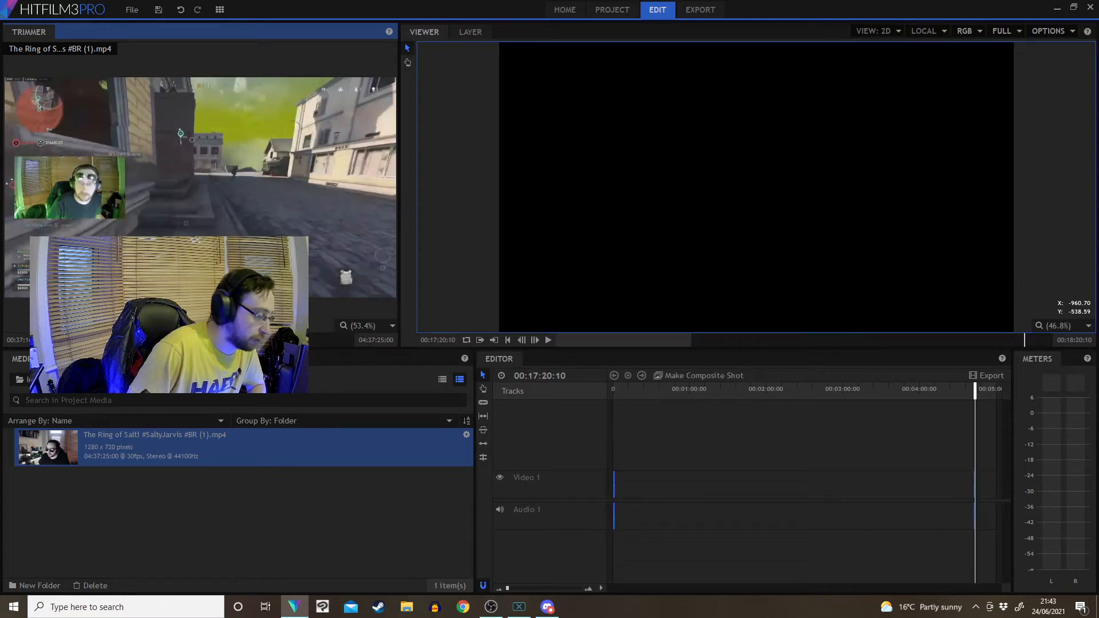
Make a composite shot from the timeline clip, using the selected clip's properties
{"action": "left_click", "coordinate": [698, 379]}
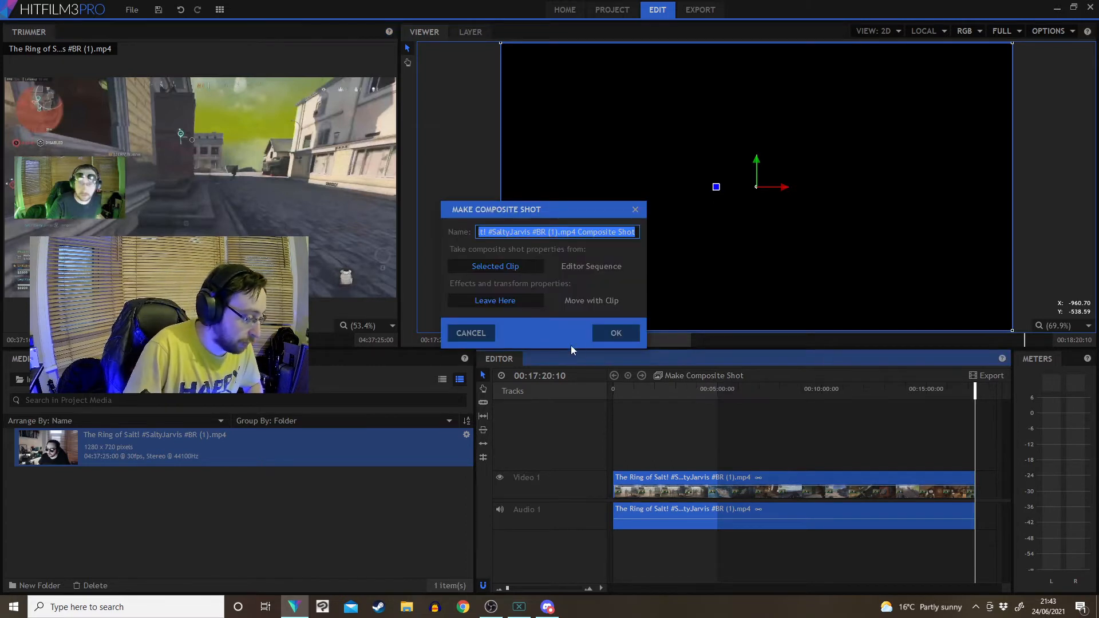
{"action": "left_click", "coordinate": [616, 333]}
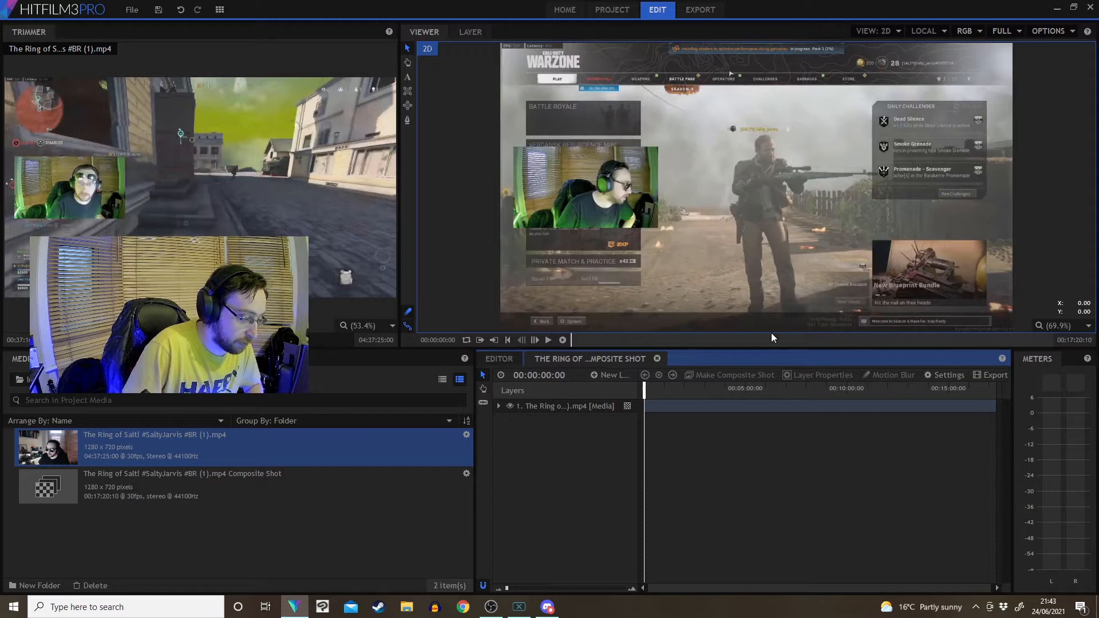
Cut off the layer's first 00:13:03:07 and move the remaining footage to the start of the composite shot
{"action": "scroll", "coordinate": [752, 292], "scroll_direction": "down", "scroll_amount": 4}
{"action": "scroll", "coordinate": [724, 290], "scroll_direction": "up", "scroll_amount": 1}
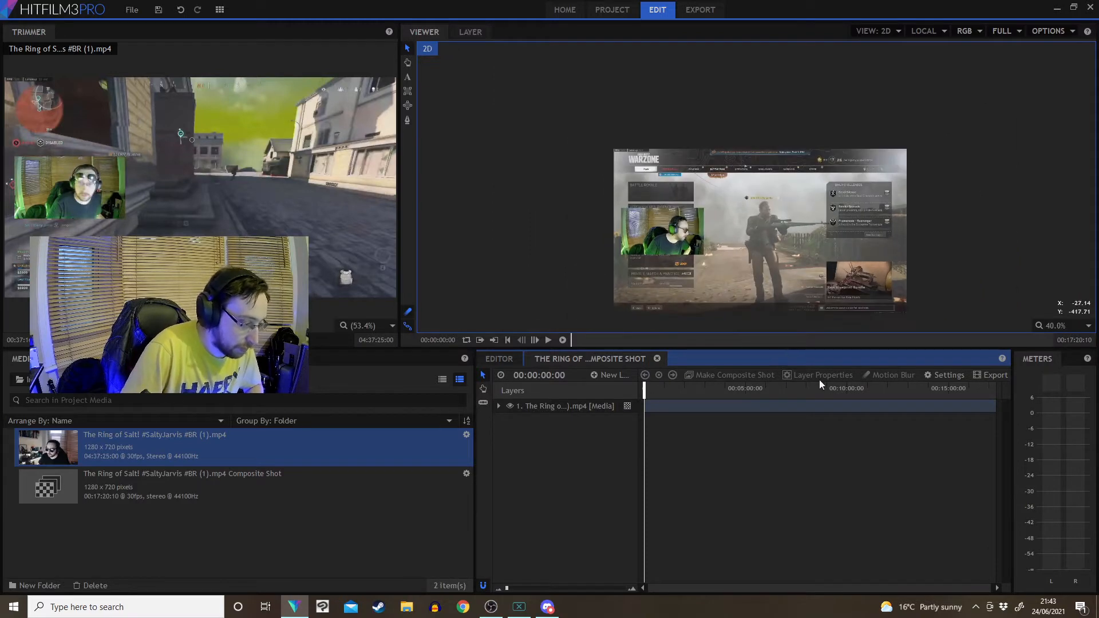
{"action": "left_click_drag", "start_coordinate": [848, 395], "coordinate": [909, 395]}
{"action": "left_click_drag", "start_coordinate": [646, 406], "coordinate": [684, 412]}
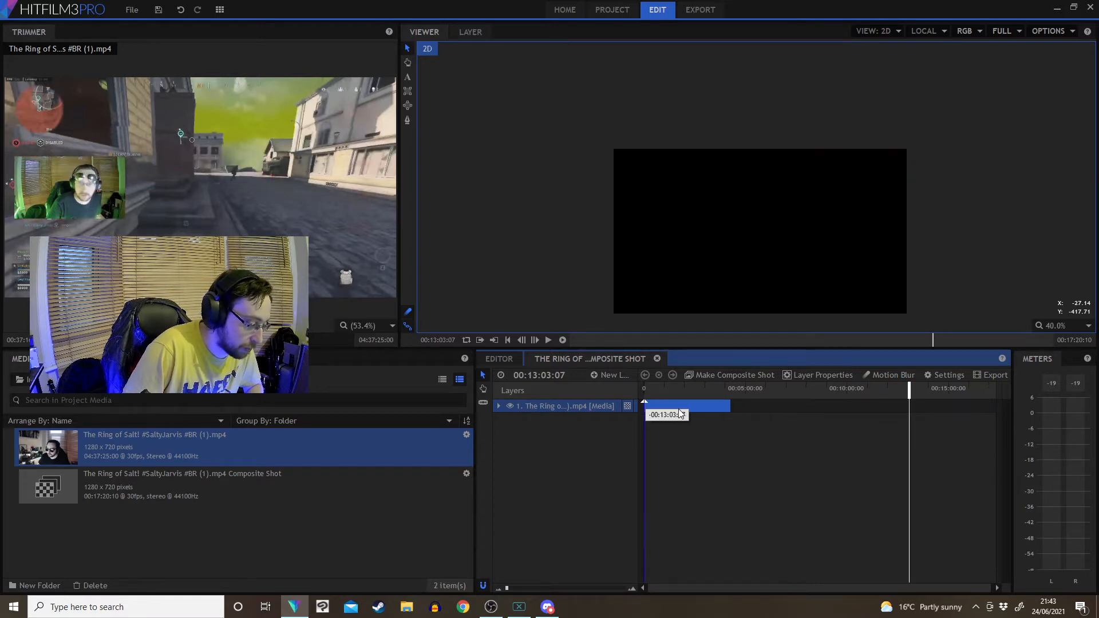
Check where the trimmed layer ends and set the composite shot's duration to 00:05:20:10
{"action": "left_click", "coordinate": [701, 390]}
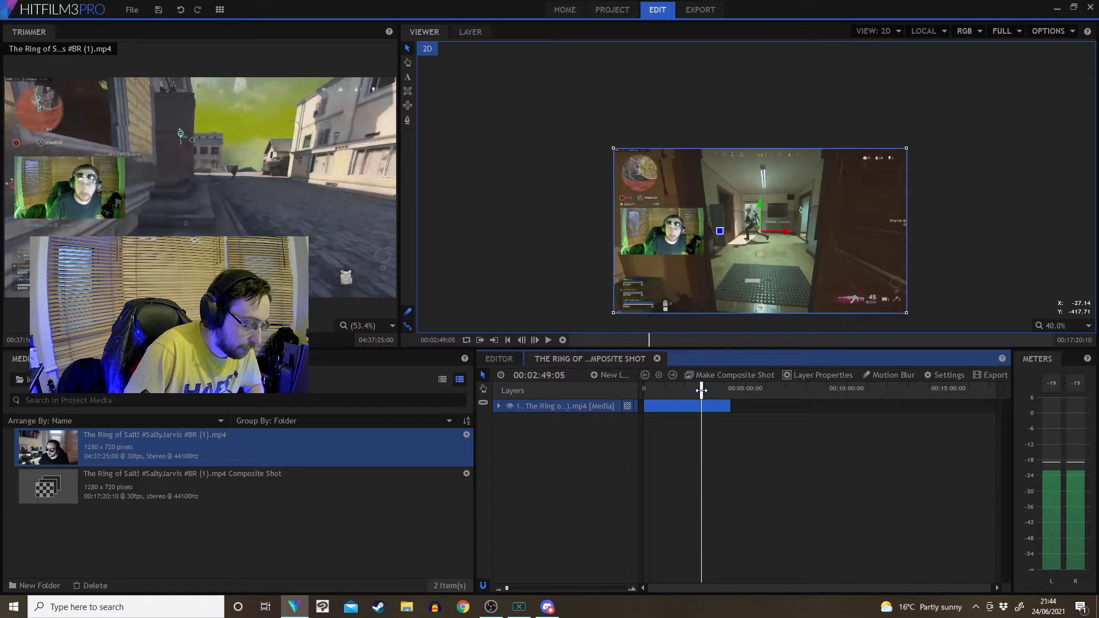
{"action": "left_click_drag", "start_coordinate": [710, 389], "coordinate": [730, 389]}
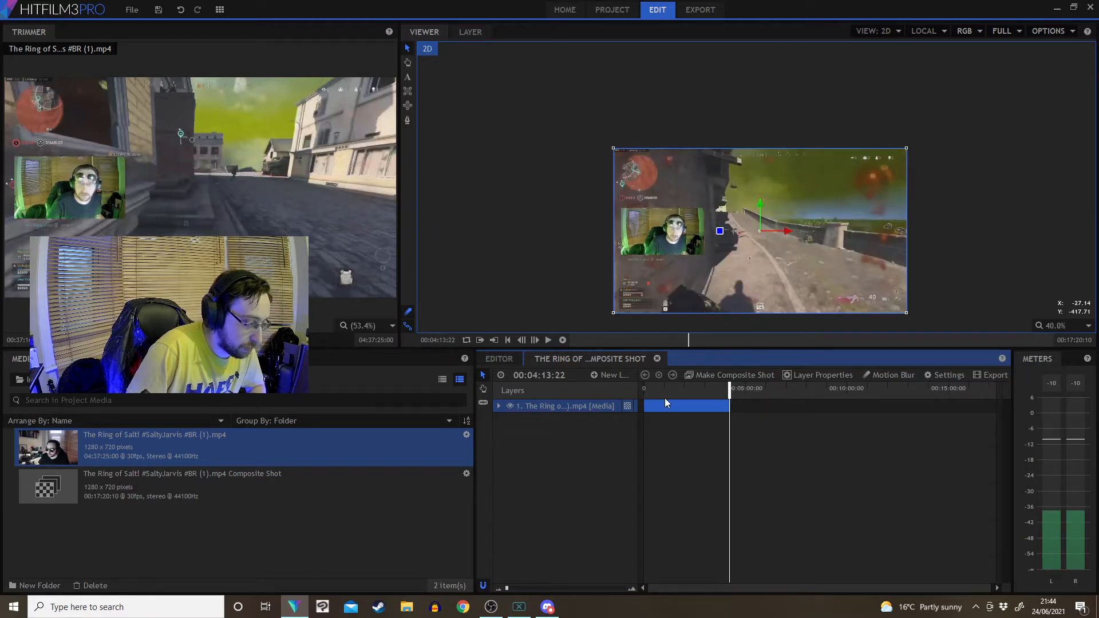
{"action": "left_click", "coordinate": [928, 380]}
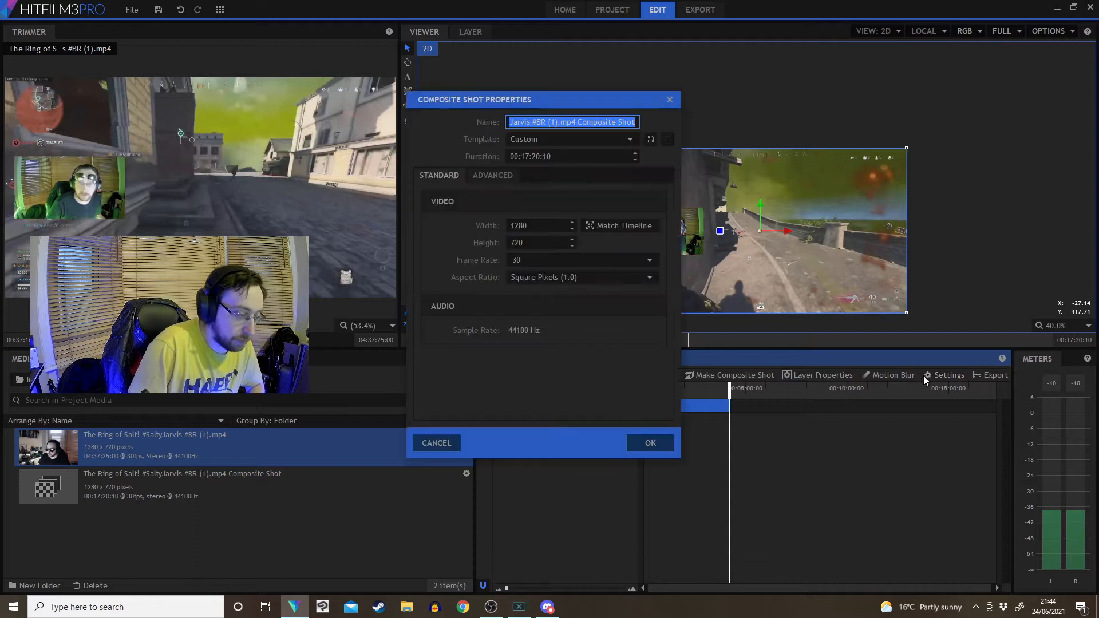
{"action": "left_click", "coordinate": [529, 156]}
{"action": "key", "text": "BackSpace"}
{"action": "key", "text": "BackSpace"}
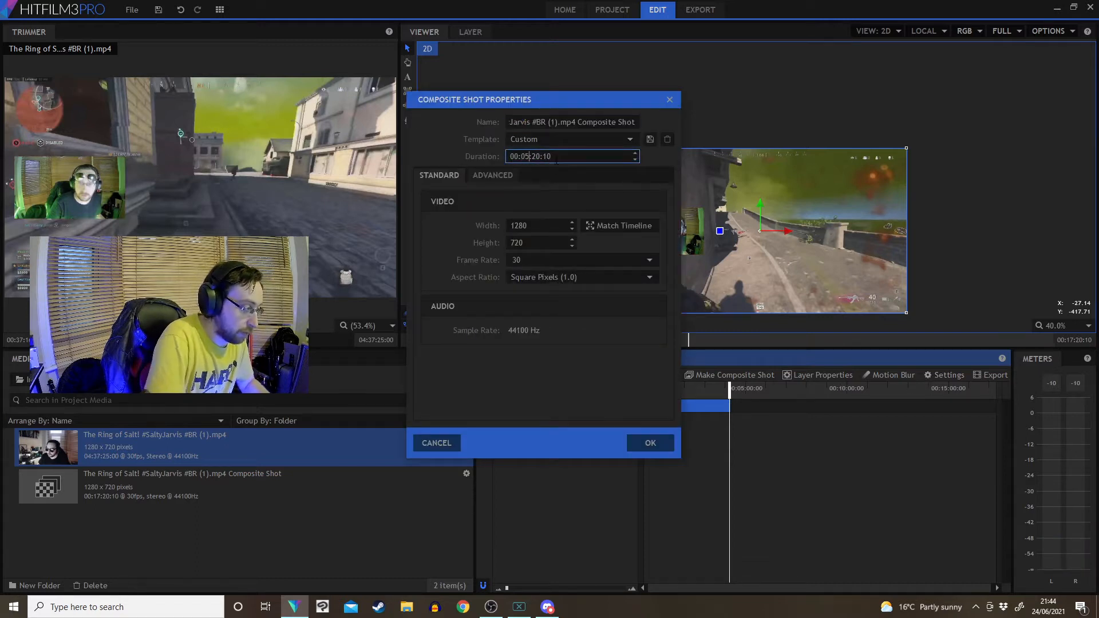
{"action": "key", "text": "Return"}
Find the wanted moment in the layer, trim away the footage before it, and move the remainder to the composite shot's start
{"action": "left_click", "coordinate": [663, 388]}
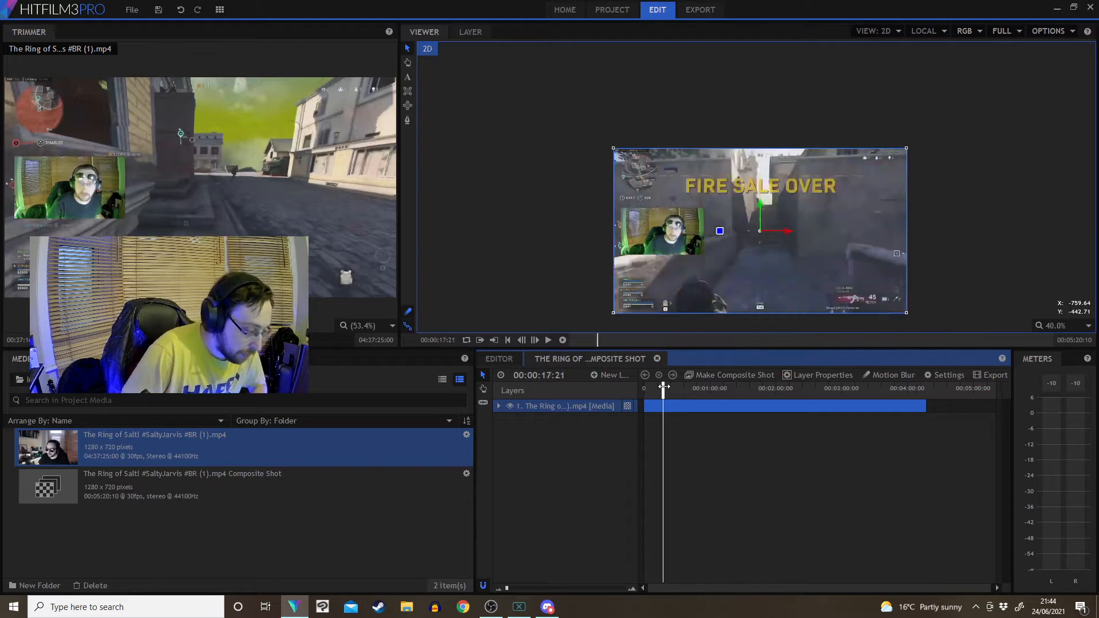
{"action": "left_click_drag", "start_coordinate": [664, 388], "coordinate": [996, 406]}
{"action": "left_click_drag", "start_coordinate": [650, 410], "coordinate": [640, 389]}
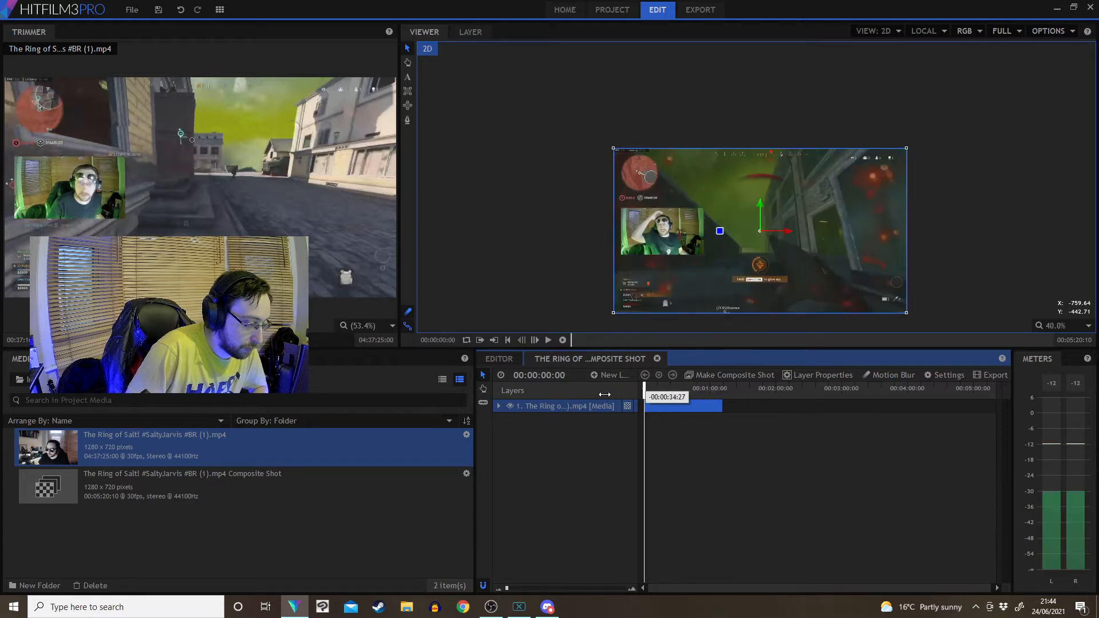
Play the clip to find its end point and trim the layer's end to 00:00:24:18
{"action": "left_click", "coordinate": [548, 340]}
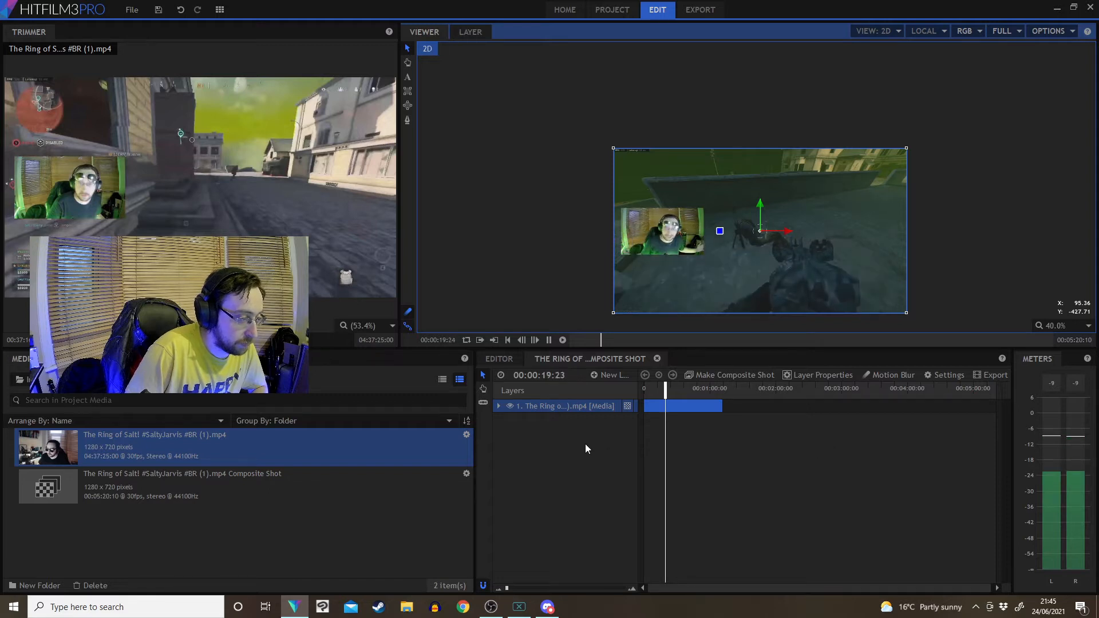
{"action": "left_click", "coordinate": [550, 341]}
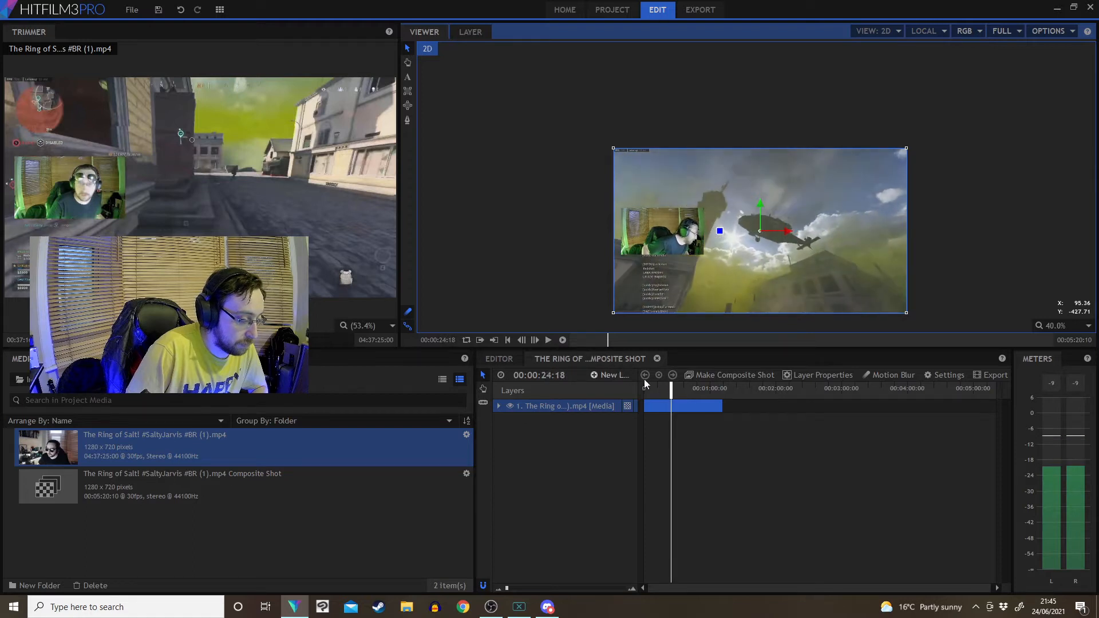
{"action": "left_click_drag", "start_coordinate": [722, 406], "coordinate": [672, 407]}
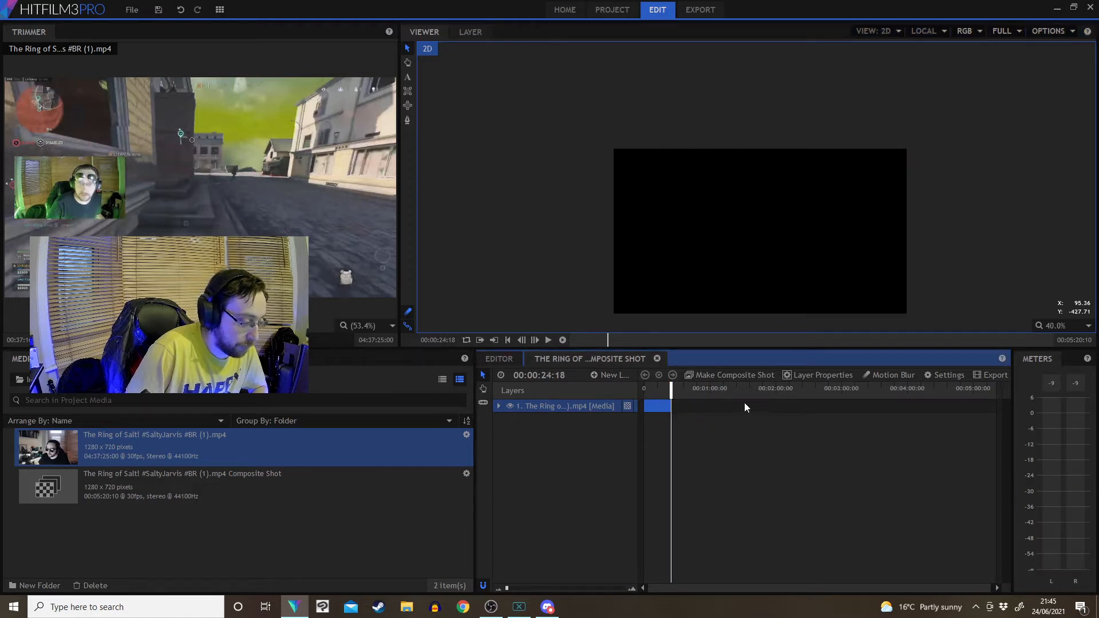
Set the composite shot's duration to 00:00:24:18
{"action": "left_click", "coordinate": [946, 374]}
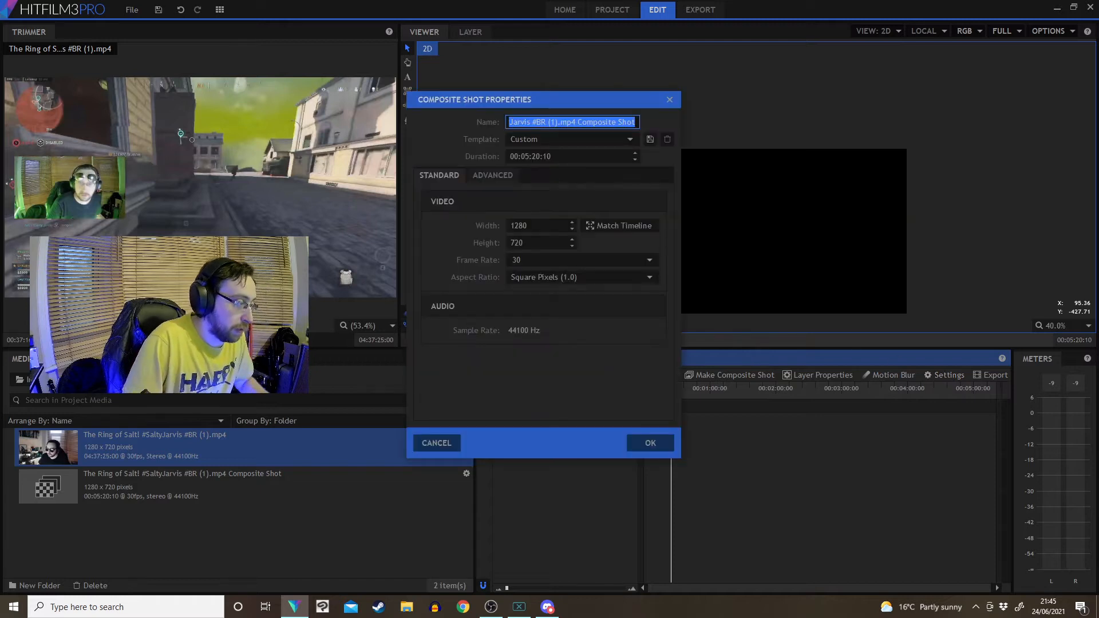
{"action": "left_click", "coordinate": [530, 156]}
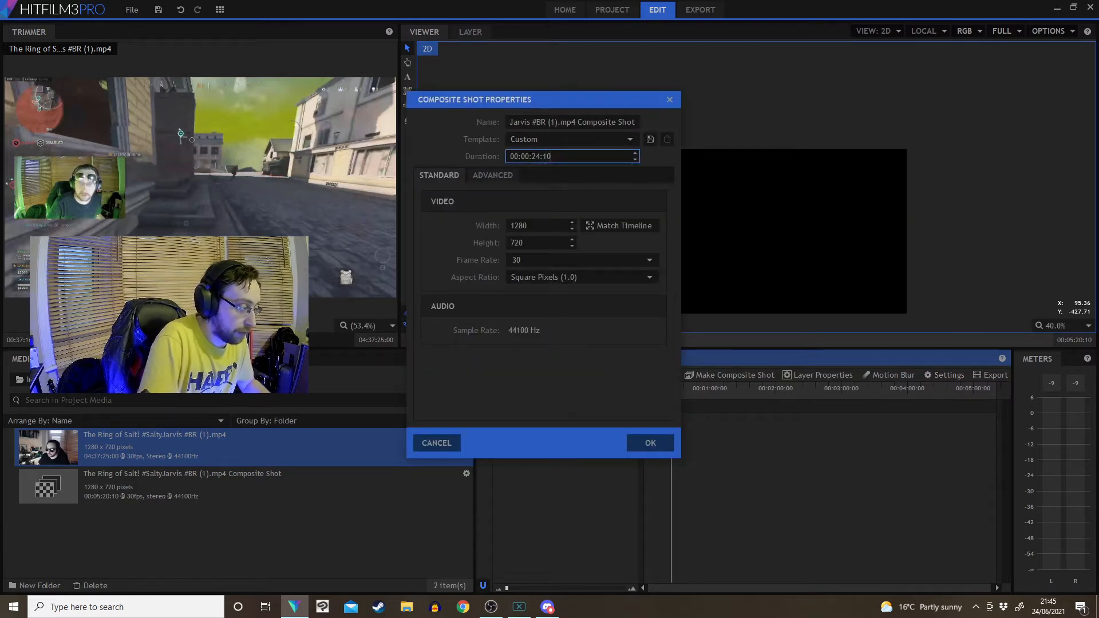
{"action": "key", "text": "Return"}
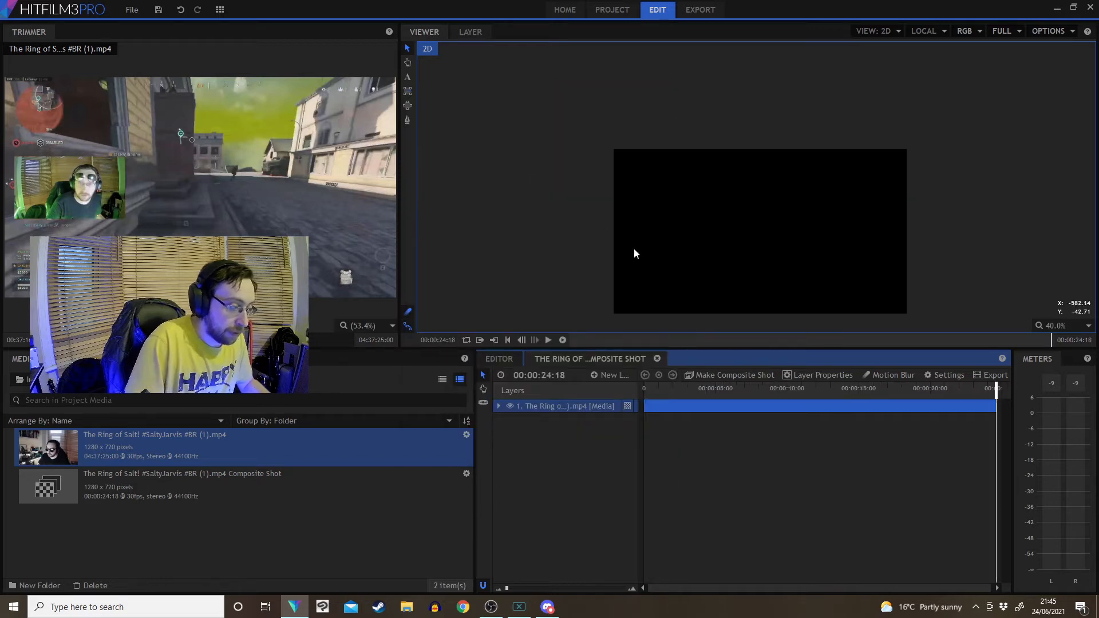
Preview the trimmed clip from the start and set the composite shot to 1080 pixels wide by 1920 pixels high
{"action": "key", "text": "Home"}
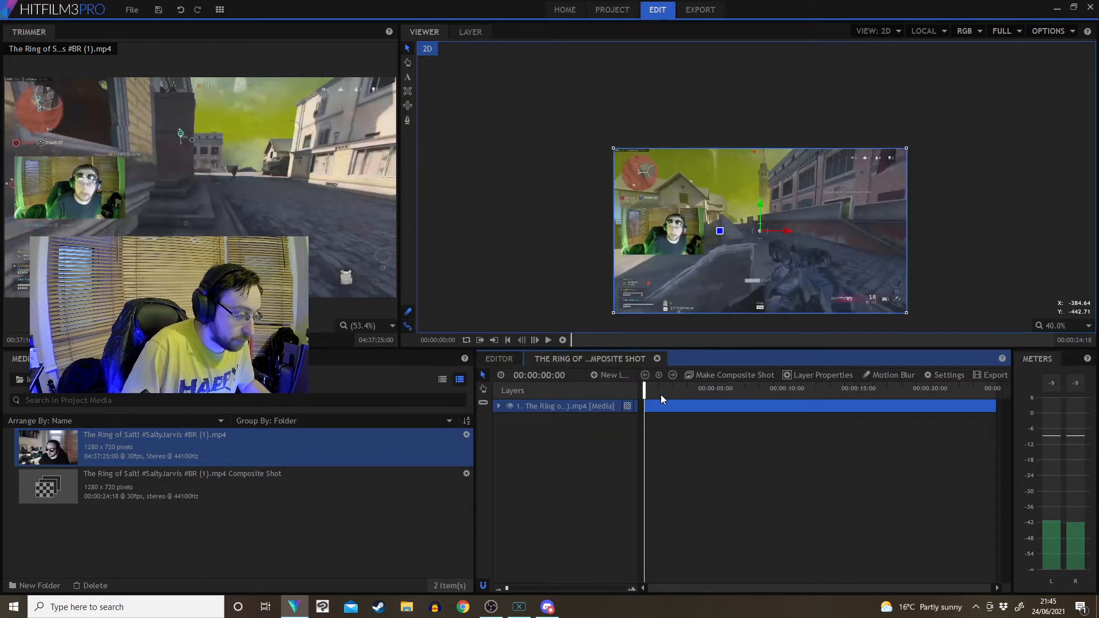
{"action": "left_click", "coordinate": [548, 340]}
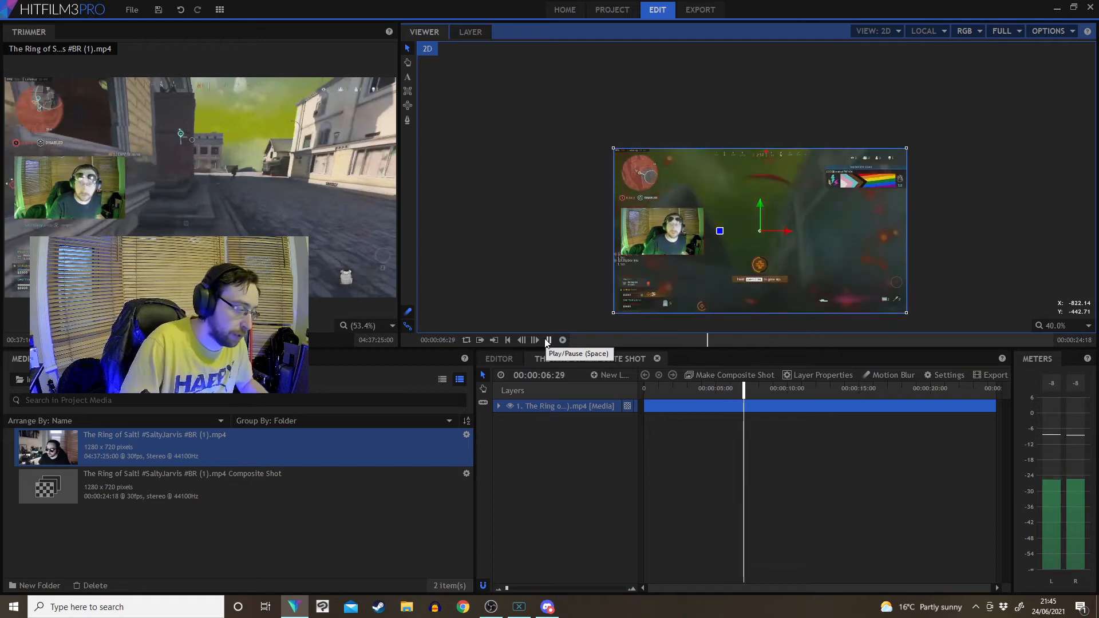
{"action": "left_click", "coordinate": [547, 340]}
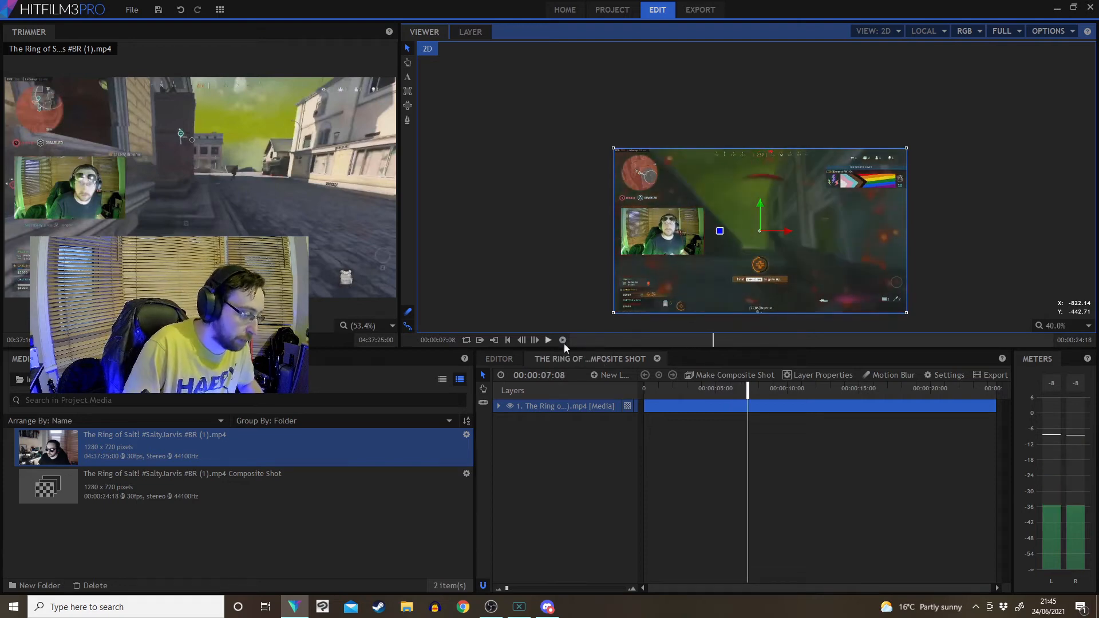
{"action": "left_click", "coordinate": [946, 372]}
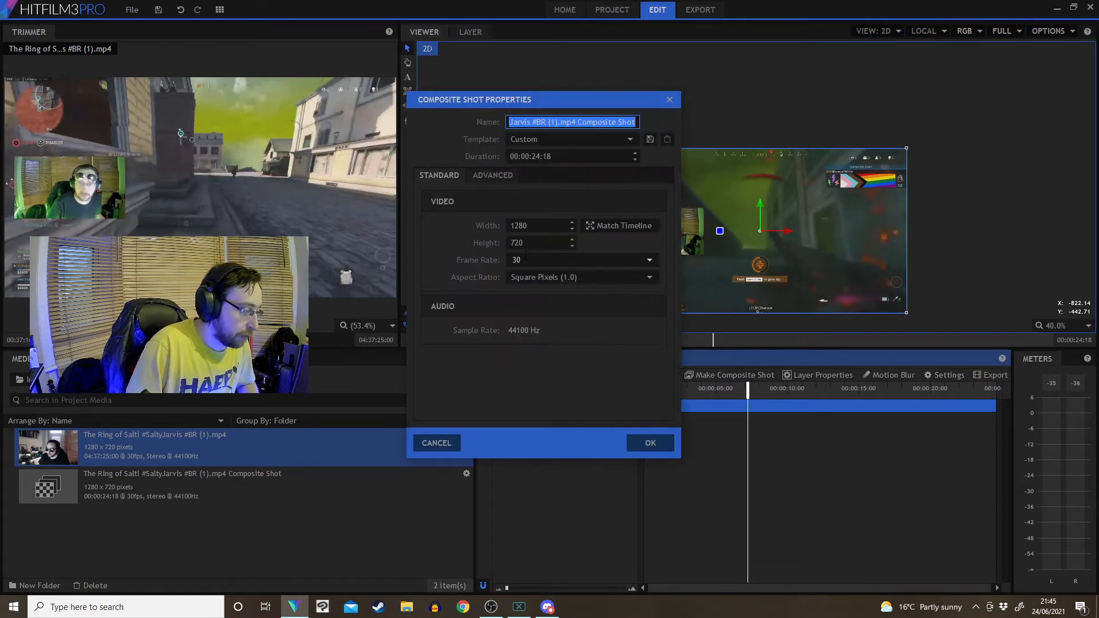
{"action": "double_click", "coordinate": [515, 244]}
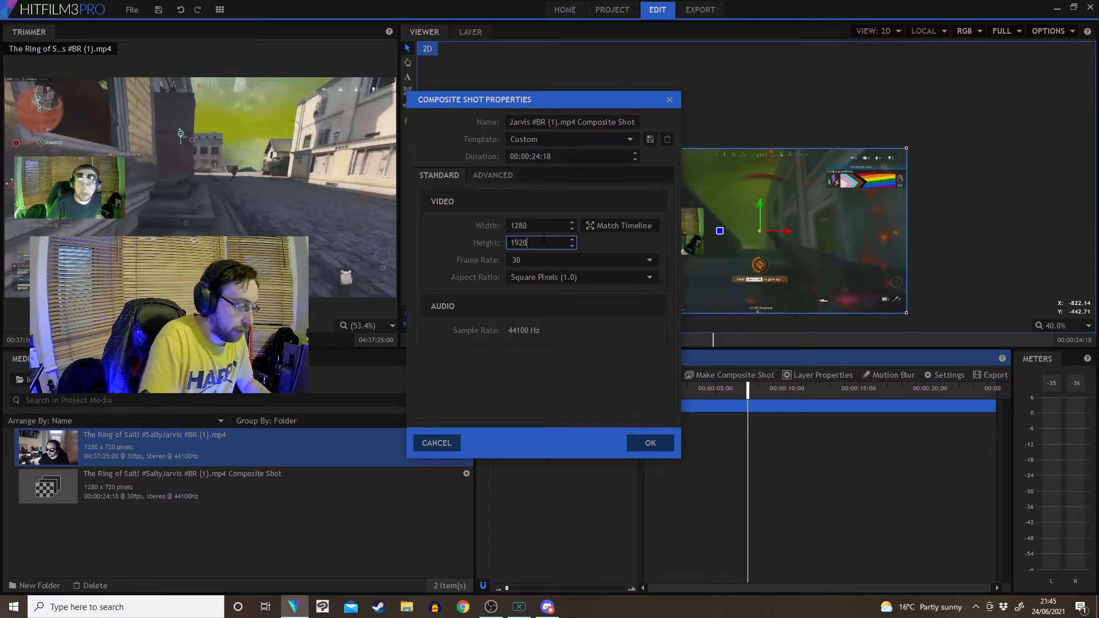
{"action": "type", "text": "1080"}
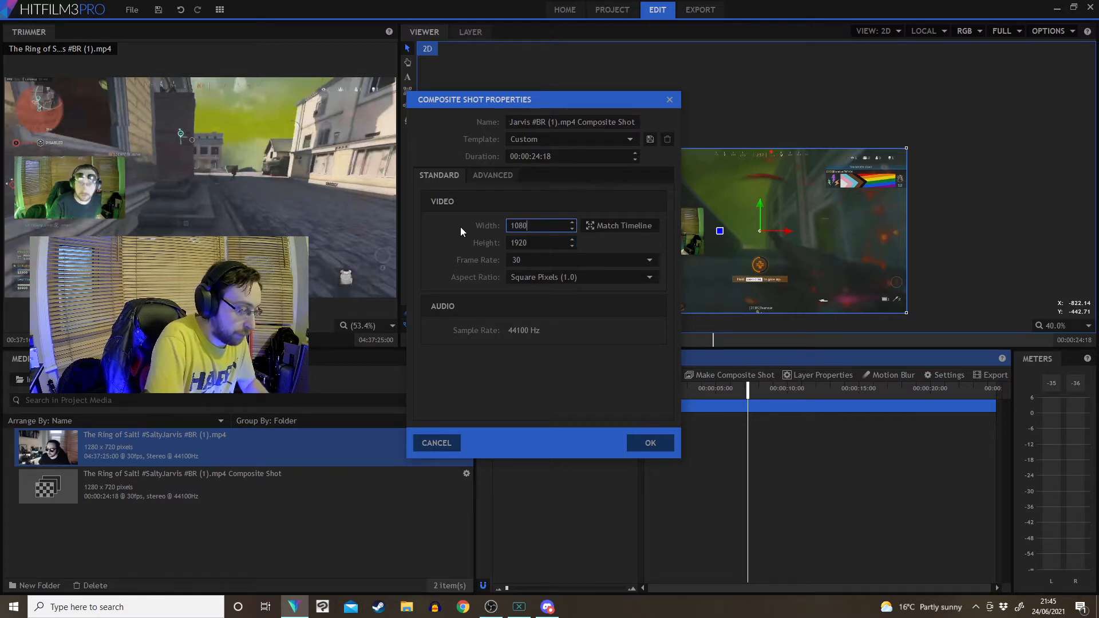
{"action": "key", "text": "Return"}
Scale the video layer to 87% so it fits the width of the vertical frame
{"action": "scroll", "coordinate": [664, 174], "scroll_direction": "down", "scroll_amount": 2}
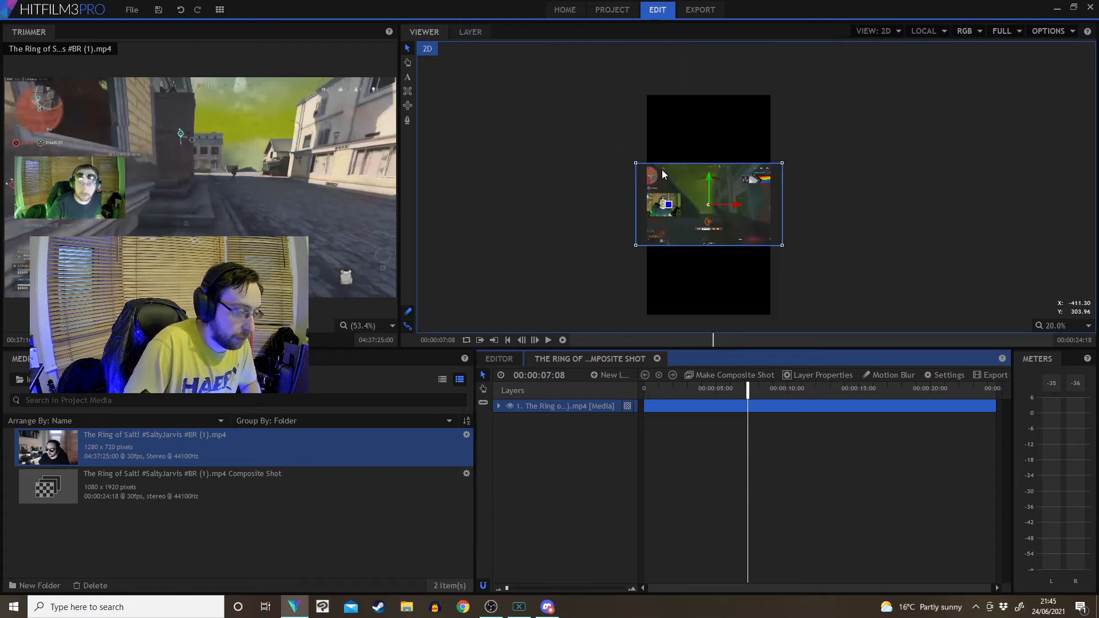
{"action": "scroll", "coordinate": [722, 212], "scroll_direction": "up", "scroll_amount": 2}
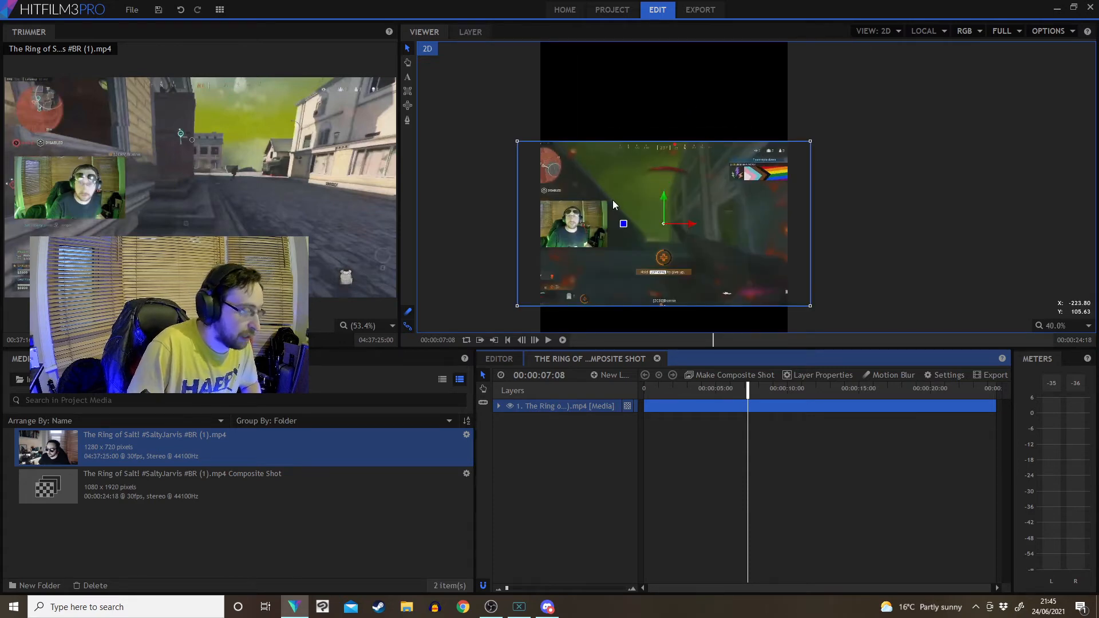
{"action": "left_click", "coordinate": [499, 406]}
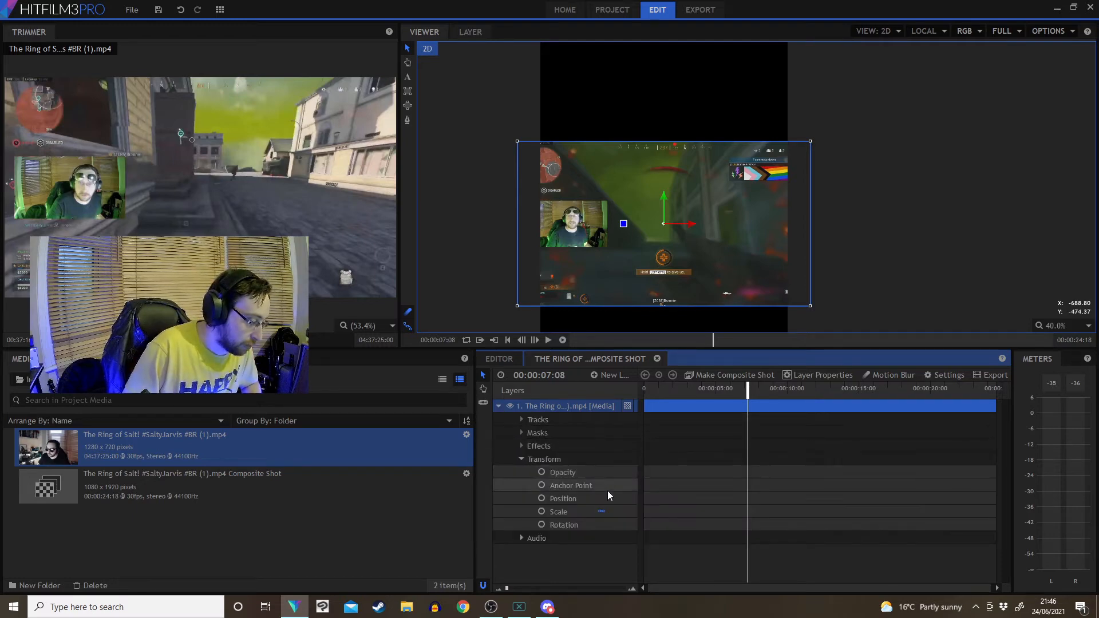
{"action": "mouse_move", "coordinate": [639, 492]}
{"action": "left_mouse_down"}
{"action": "mouse_move", "coordinate": [666, 492]}
{"action": "mouse_move", "coordinate": [638, 512]}
{"action": "left_mouse_up"}
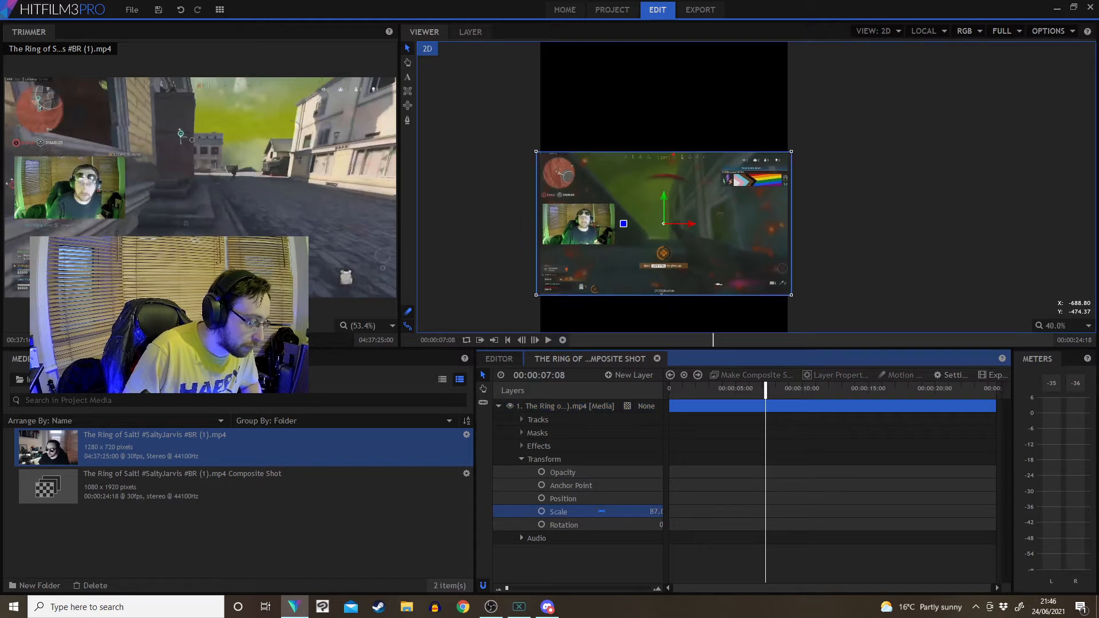
Duplicate the video layer and hide the upper copy
{"action": "right_click", "coordinate": [584, 406]}
{"action": "left_click", "coordinate": [611, 261]}
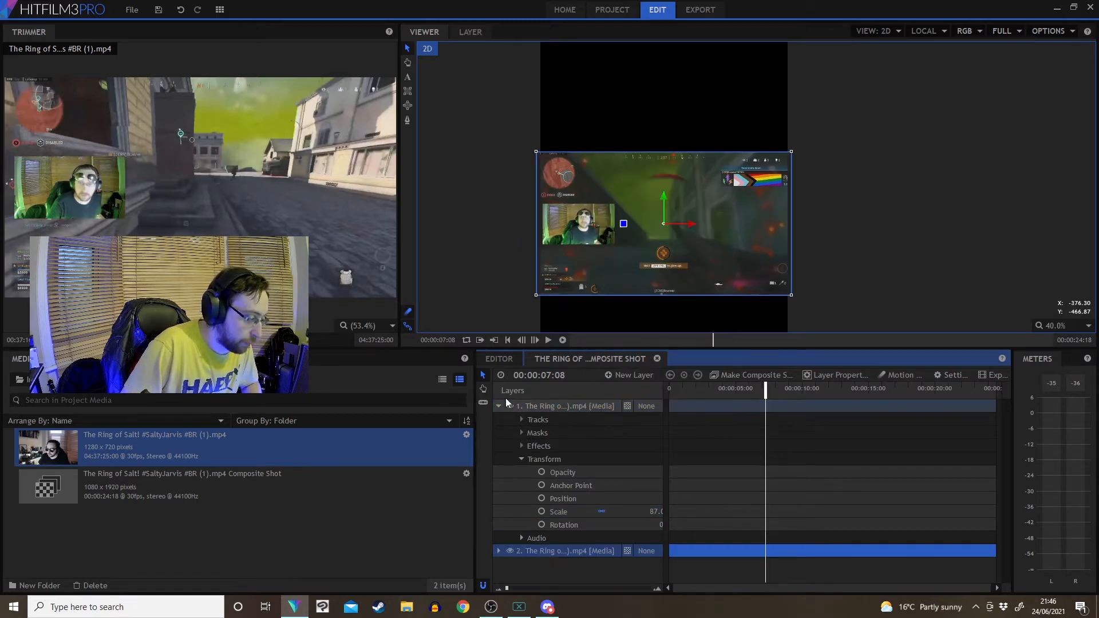
{"action": "left_click", "coordinate": [498, 406]}
{"action": "left_click", "coordinate": [510, 406]}
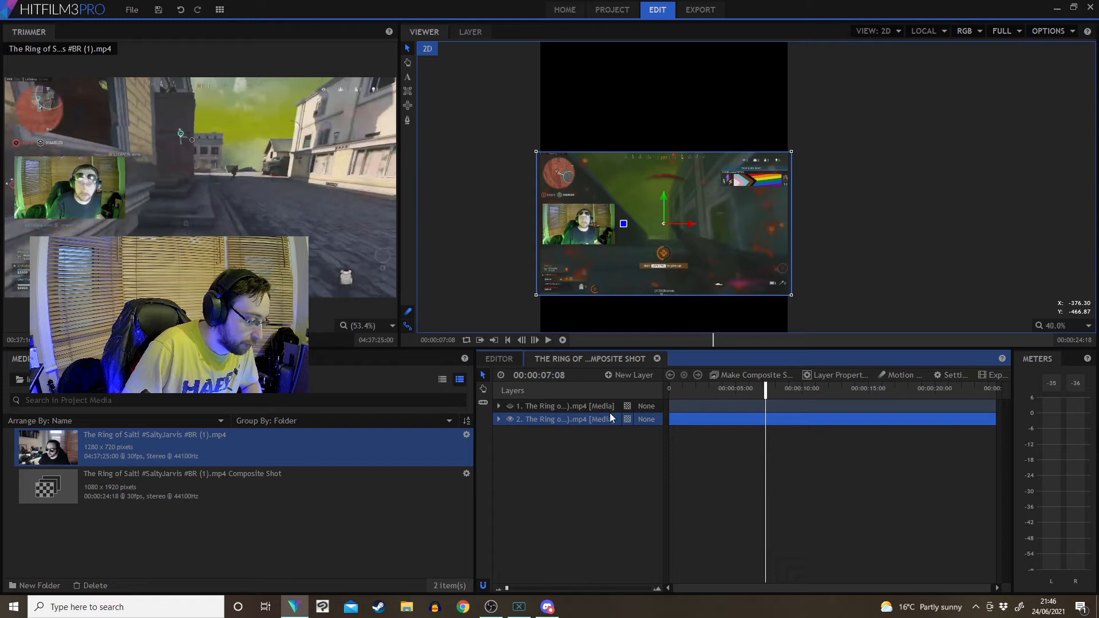
Scale the lower video layer to 272% so it fills the height of the vertical frame
{"action": "scroll", "coordinate": [586, 287], "scroll_direction": "down", "scroll_amount": 2}
{"action": "left_click", "coordinate": [498, 419]}
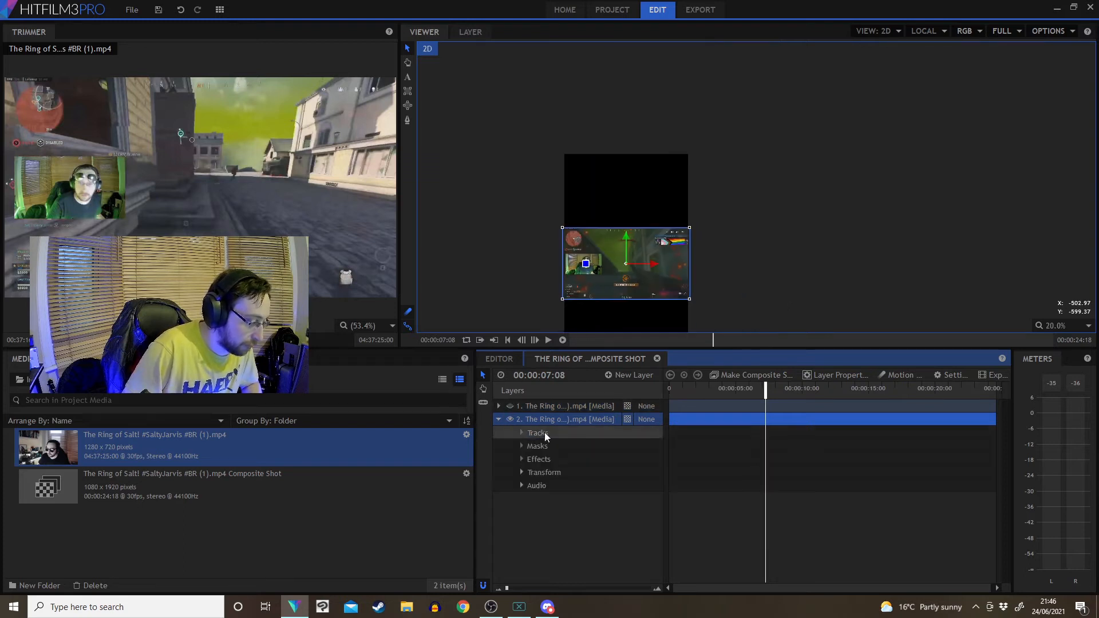
{"action": "left_click", "coordinate": [523, 475]}
{"action": "left_click_drag", "start_coordinate": [650, 525], "coordinate": [767, 525]}
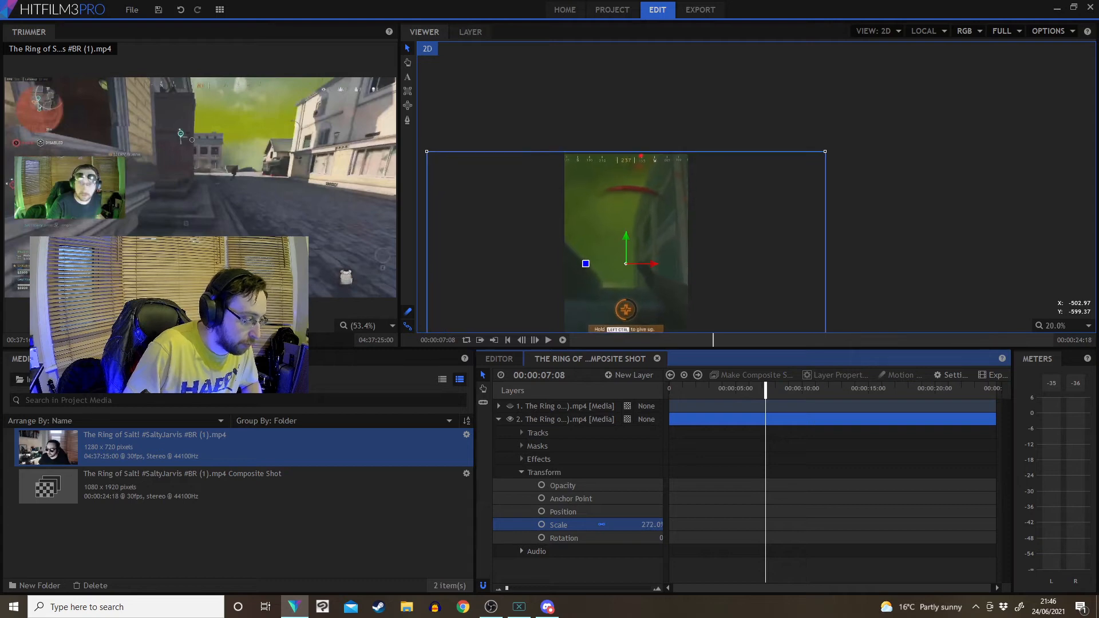
Find the Blur effect among the effects and apply it to the lower video layer
{"action": "left_click", "coordinate": [70, 359]}
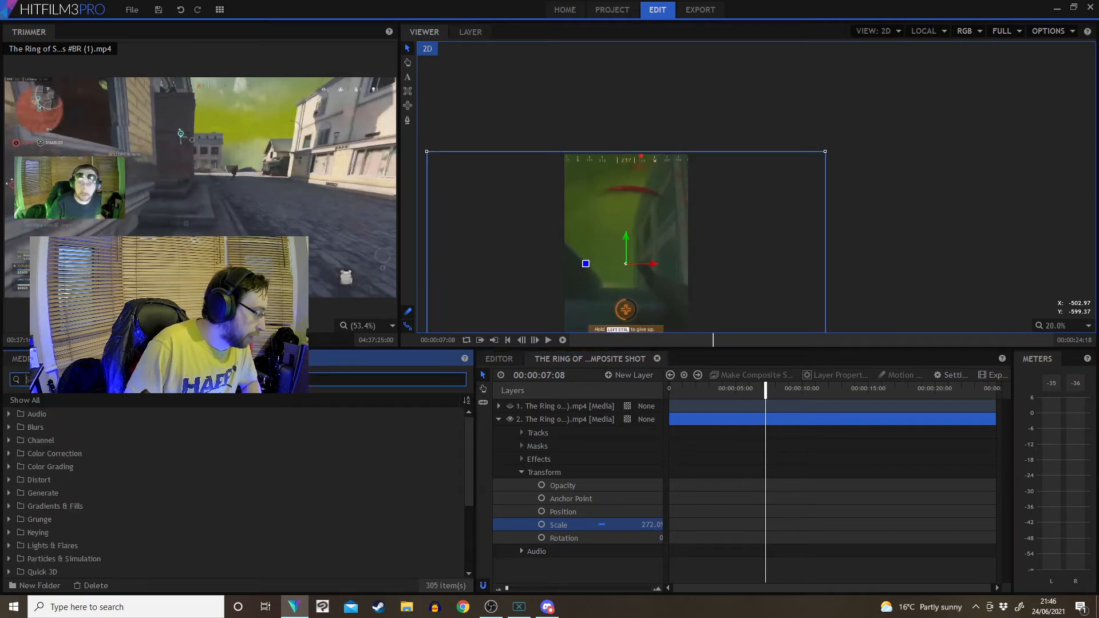
{"action": "type", "text": "blu"}
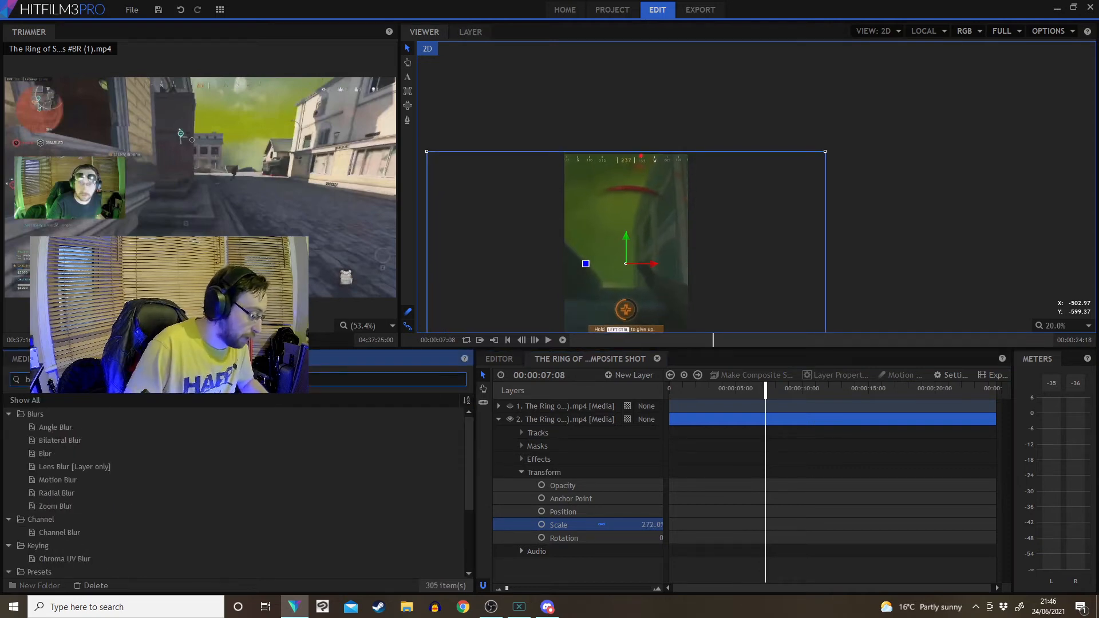
{"action": "type", "text": "t"}
{"action": "key", "text": "BackSpace"}
{"action": "type", "text": "r"}
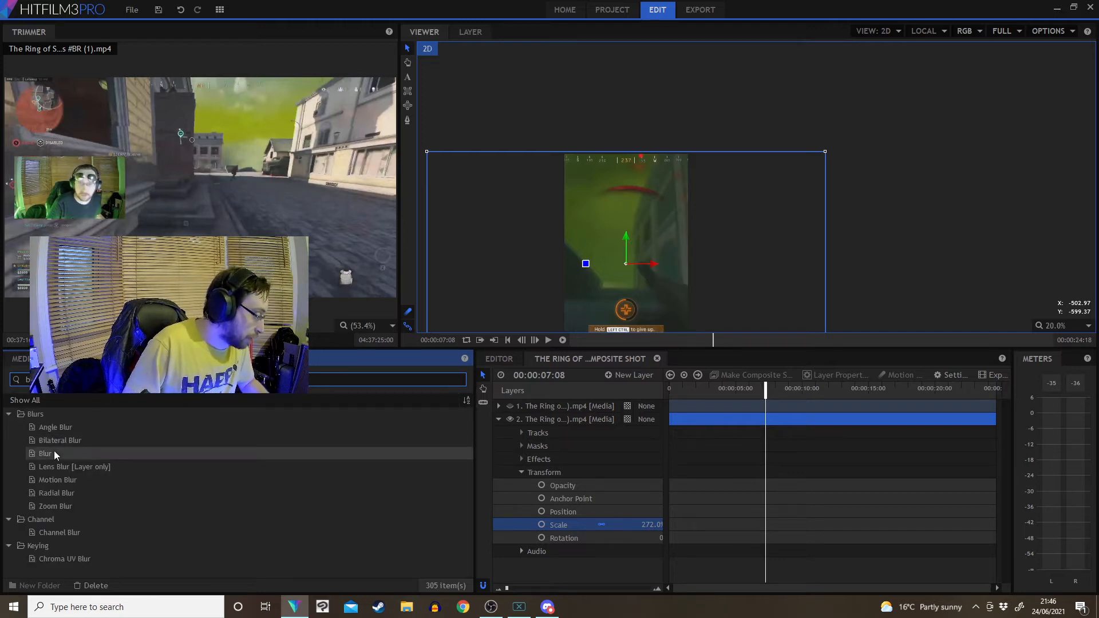
{"action": "left_click_drag", "start_coordinate": [293, 439], "coordinate": [577, 422]}
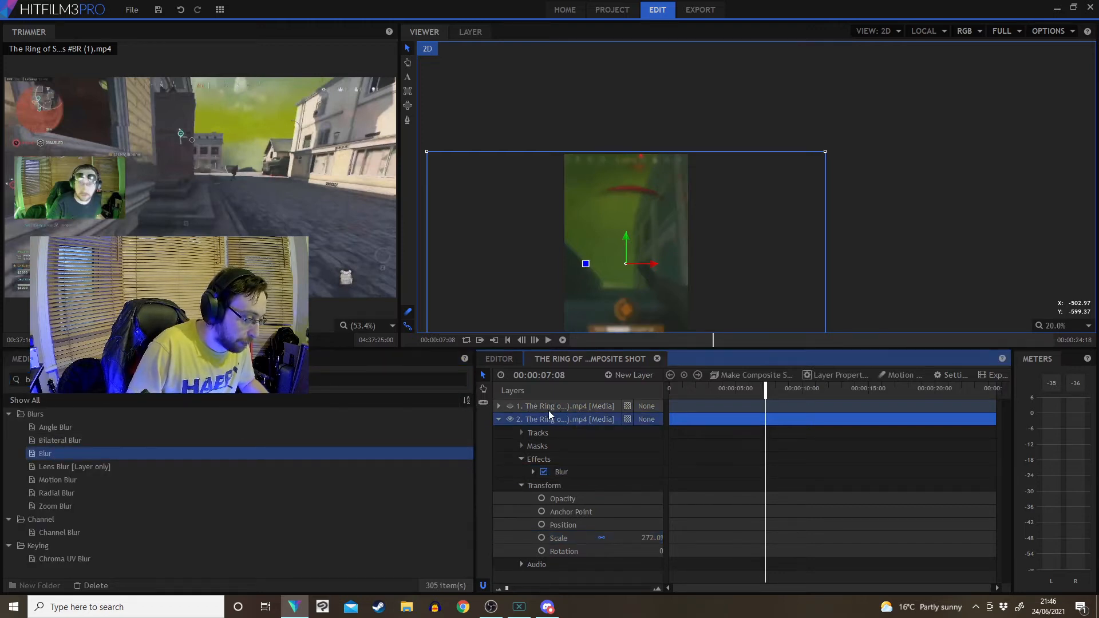
Mute the lower video layer by setting its audio level to -60 dB, and make the upper layer visible again
{"action": "left_click", "coordinate": [521, 564]}
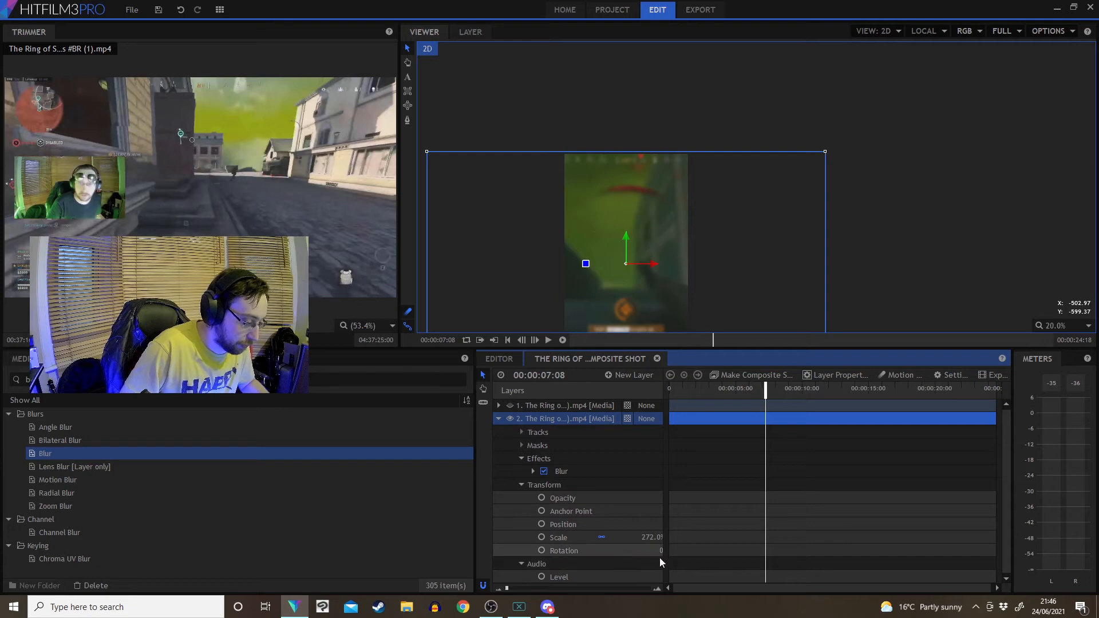
{"action": "left_click_drag", "start_coordinate": [664, 557], "coordinate": [732, 555]}
{"action": "left_click", "coordinate": [729, 577]}
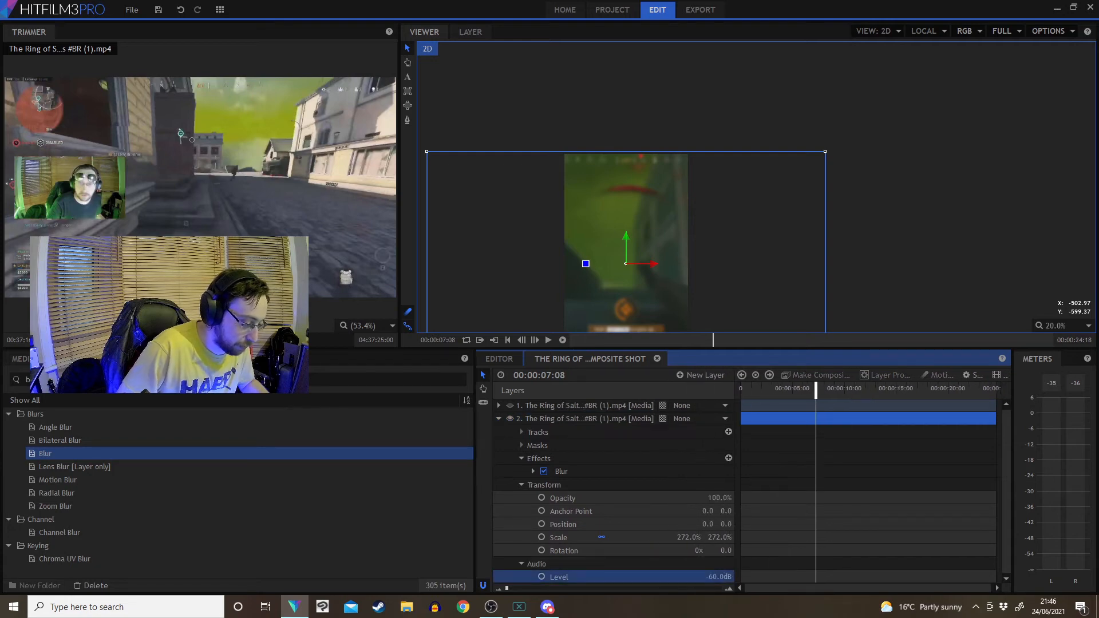
{"action": "left_click", "coordinate": [497, 419]}
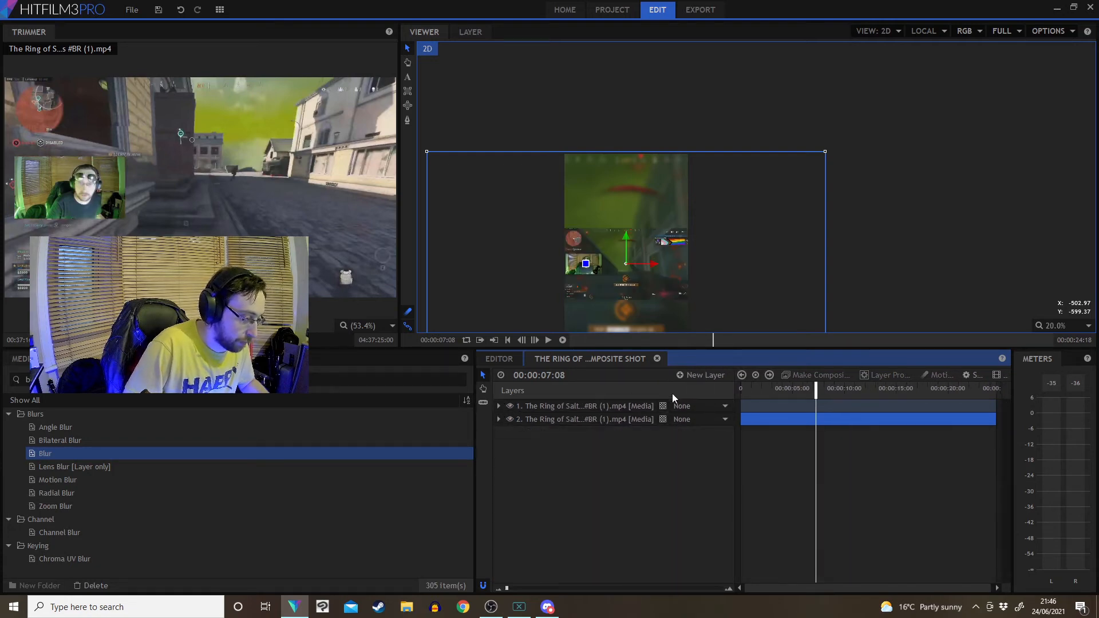
Preview the composite shot from the start with the whole vertical frame in view and both layers deselected
{"action": "left_click", "coordinate": [746, 390]}
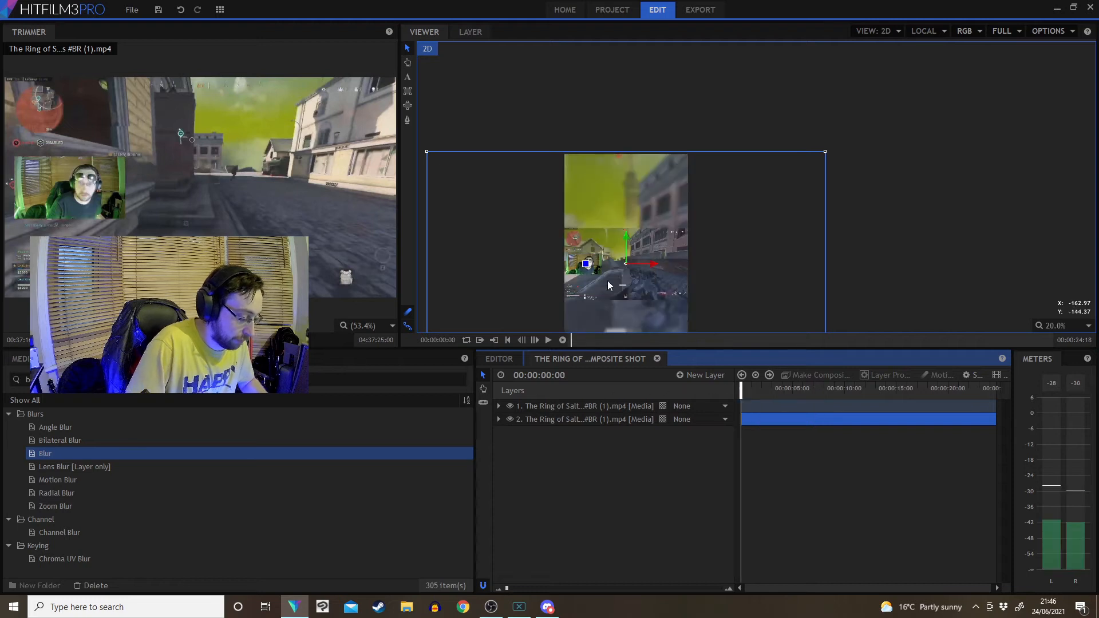
{"action": "left_click", "coordinate": [632, 293]}
{"action": "left_click_drag", "start_coordinate": [629, 287], "coordinate": [733, 218]}
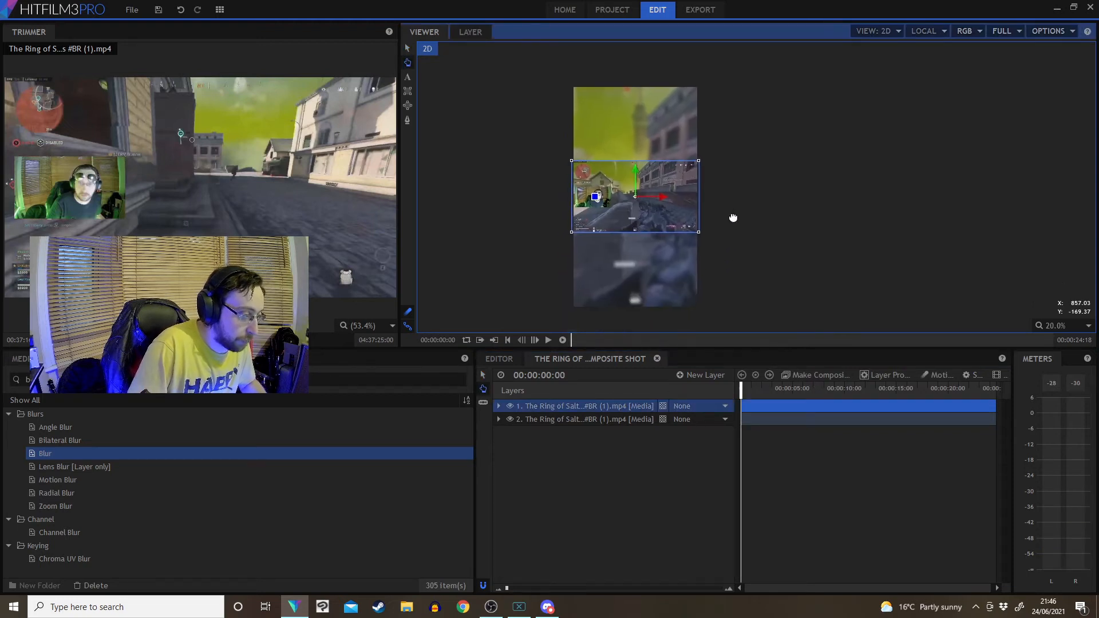
{"action": "left_click", "coordinate": [559, 441]}
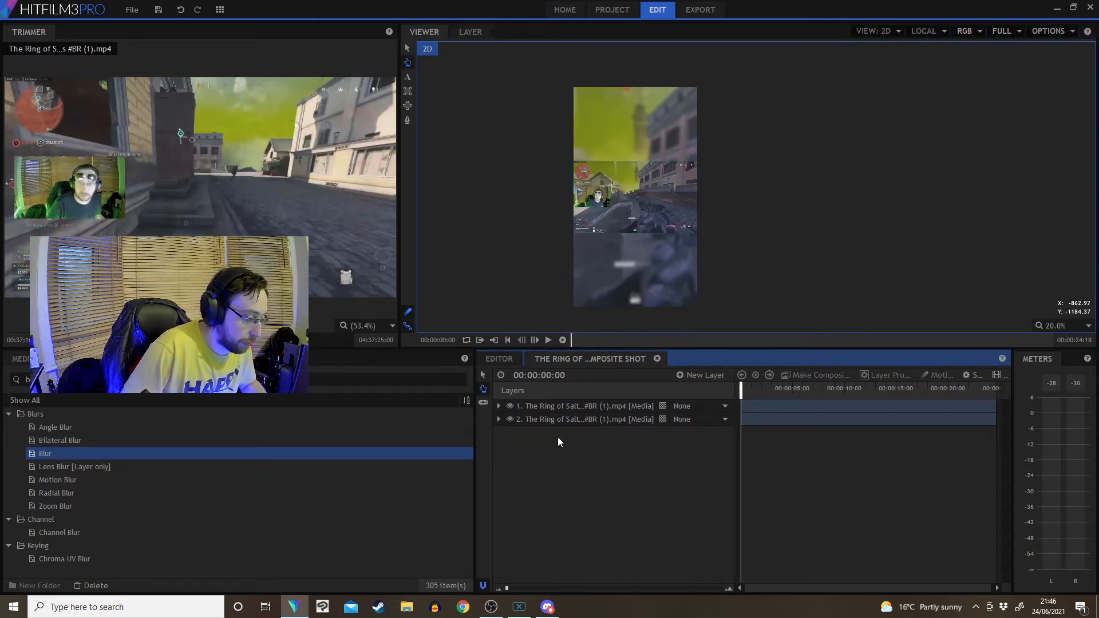
{"action": "left_click", "coordinate": [548, 340]}
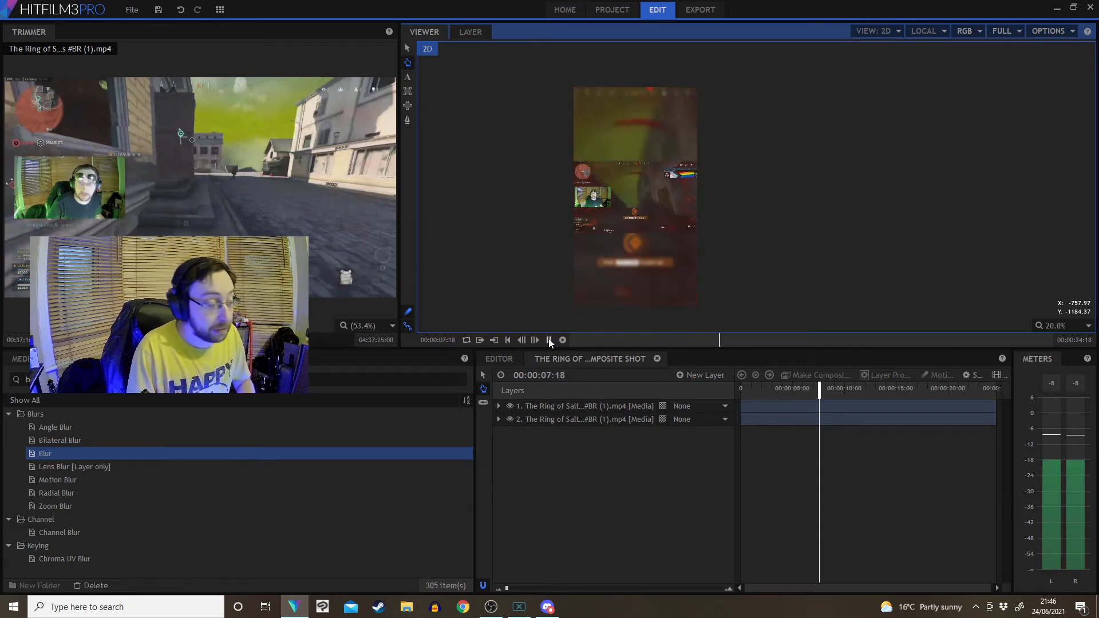
{"action": "left_click", "coordinate": [549, 340]}
Delete the Blur effect from the lower video layer
{"action": "left_click", "coordinate": [561, 420]}
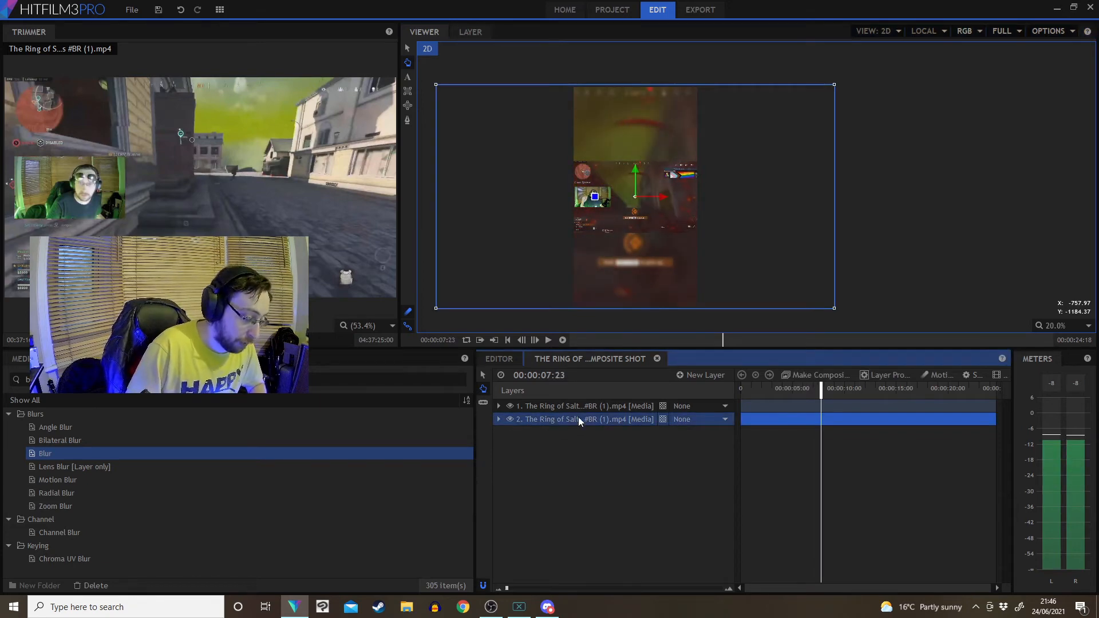
{"action": "left_click", "coordinate": [499, 420]}
{"action": "left_click", "coordinate": [574, 472]}
{"action": "key", "text": "Delete"}
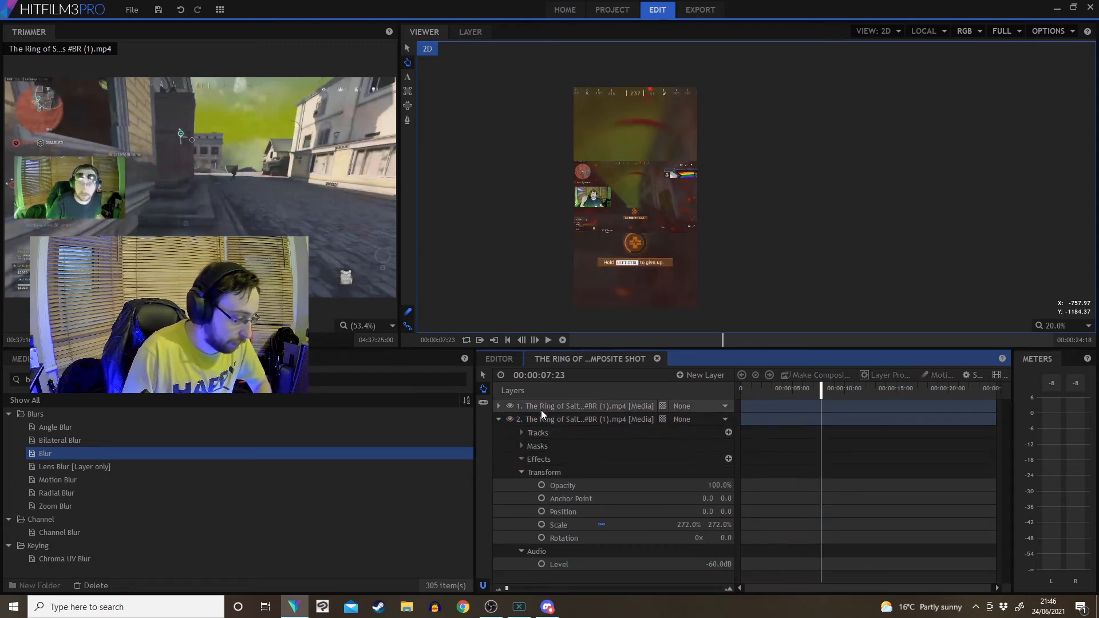
Hide the upper layer and scrub through the full-height lower layer, returning to the first frame
{"action": "left_click", "coordinate": [510, 406]}
{"action": "left_click", "coordinate": [588, 419]}
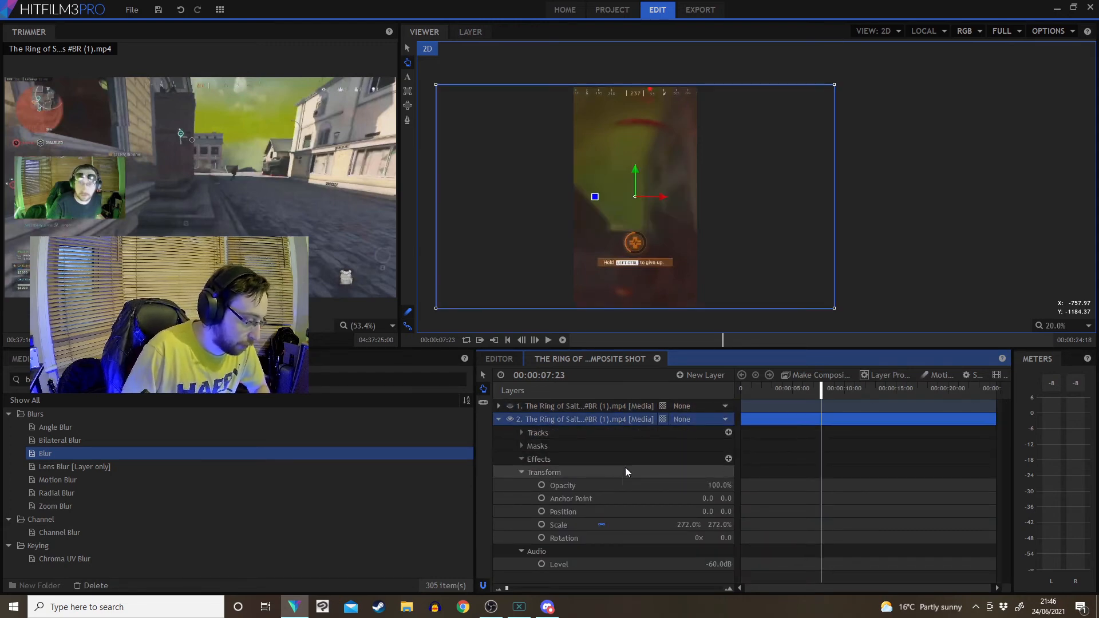
{"action": "left_click_drag", "start_coordinate": [778, 387], "coordinate": [838, 386]}
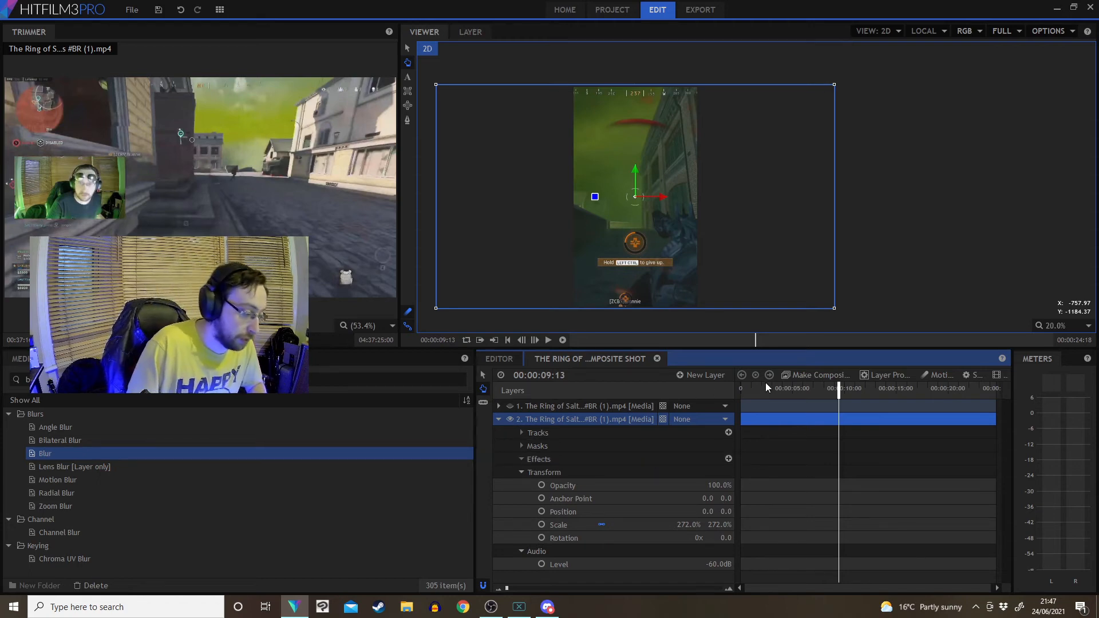
{"action": "left_click_drag", "start_coordinate": [765, 382], "coordinate": [740, 387]}
Show the upper video layer, hide the lower one, and select the upper layer
{"action": "left_click", "coordinate": [510, 406]}
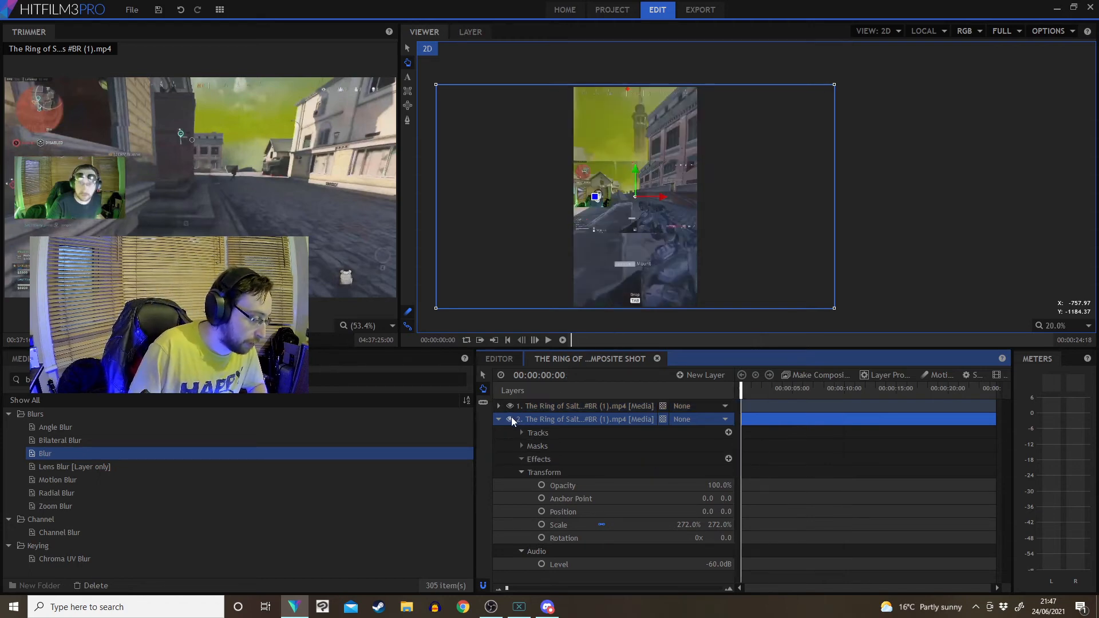
{"action": "left_click", "coordinate": [510, 418]}
{"action": "left_click", "coordinate": [499, 419]}
{"action": "left_click", "coordinate": [550, 408]}
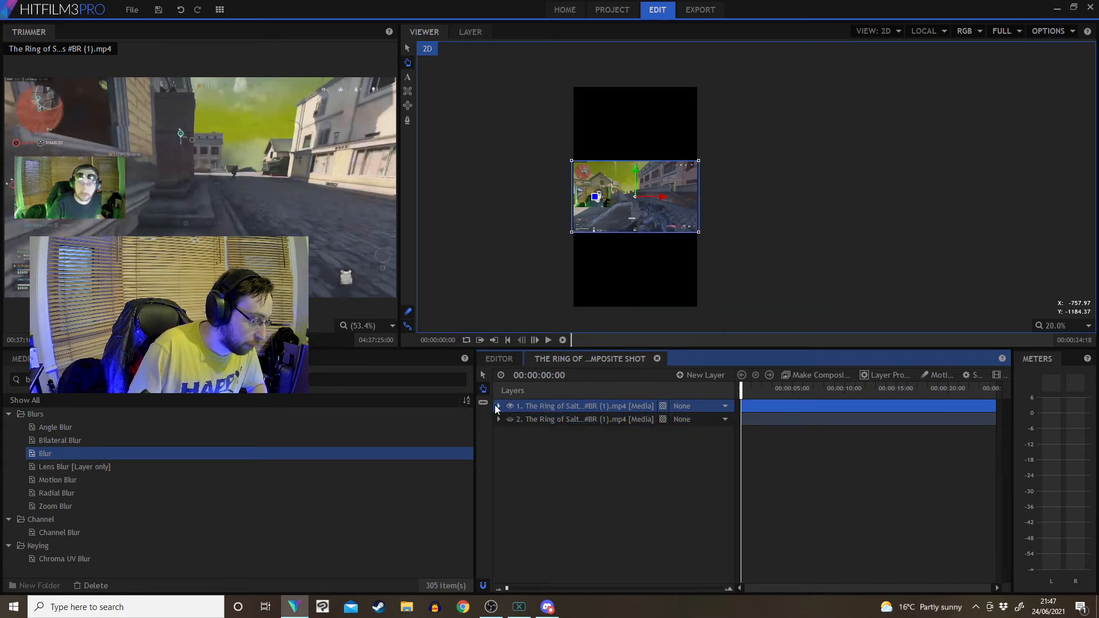
Scale the upper video layer to 299% and move it to position 1050, 695 so the webcam picture sits at the frame's top
{"action": "left_click", "coordinate": [499, 405]}
{"action": "left_click_drag", "start_coordinate": [695, 512], "coordinate": [784, 511]}
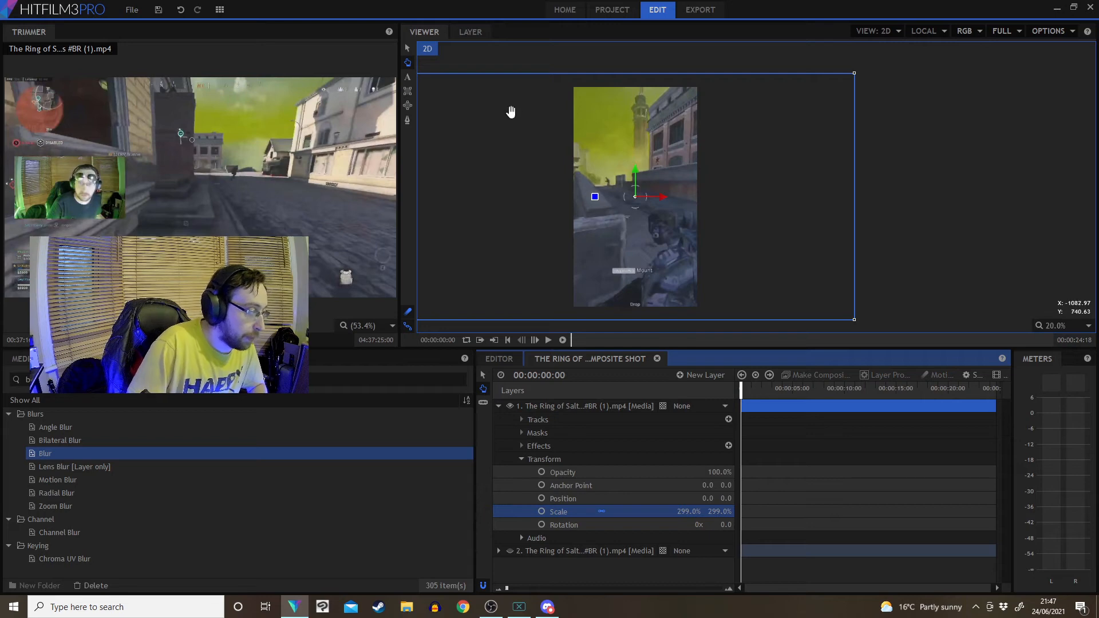
{"action": "left_click", "coordinate": [454, 72]}
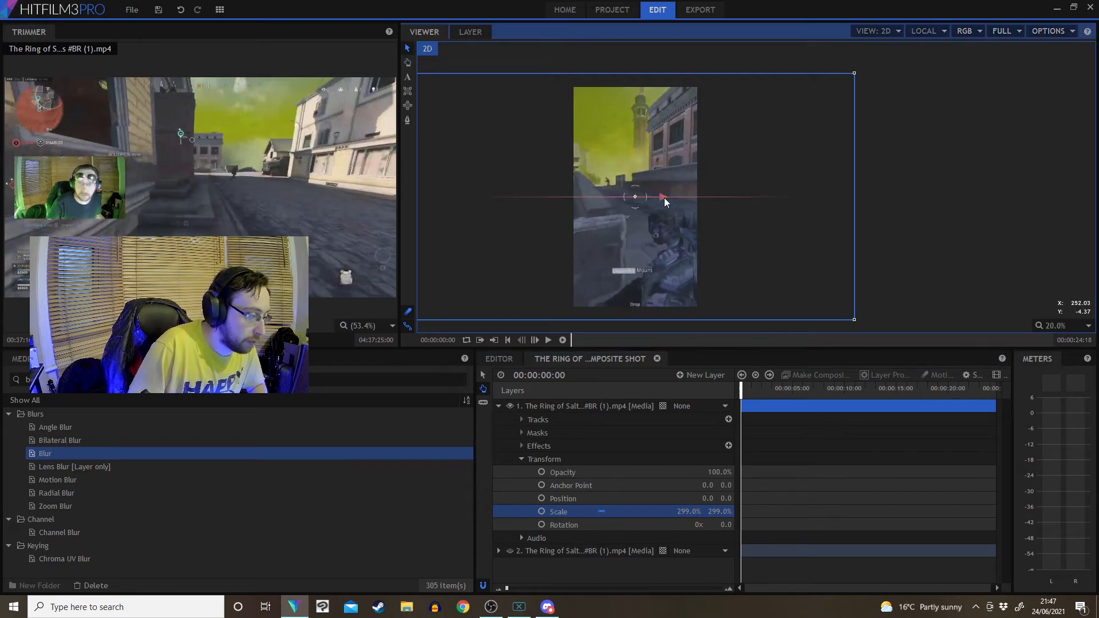
{"action": "left_click_drag", "start_coordinate": [664, 197], "coordinate": [743, 95]}
Draw a rectangular mask around the webcam picture on the upper layer and make the lower gameplay layer visible again
{"action": "left_click", "coordinate": [408, 90]}
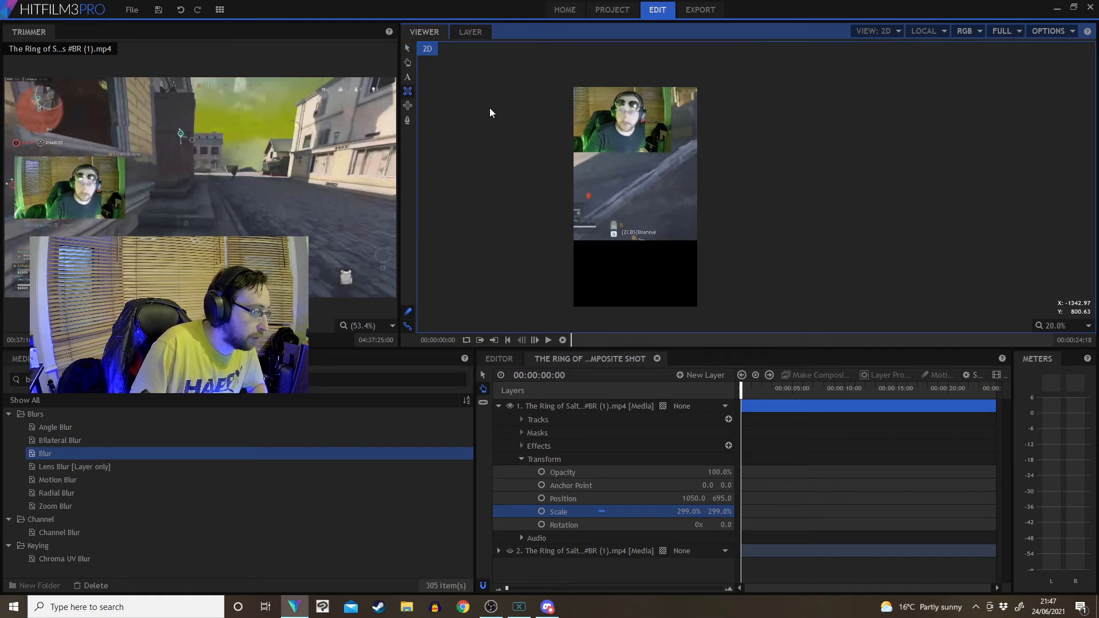
{"action": "left_click_drag", "start_coordinate": [541, 64], "coordinate": [671, 152]}
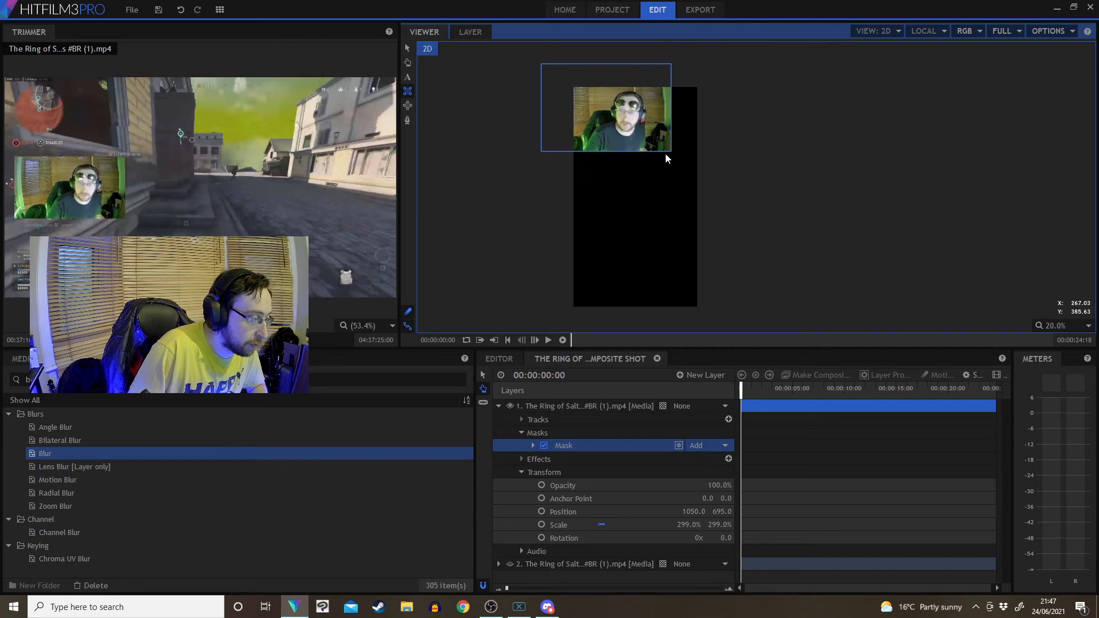
{"action": "left_click", "coordinate": [498, 406]}
{"action": "left_click", "coordinate": [522, 442]}
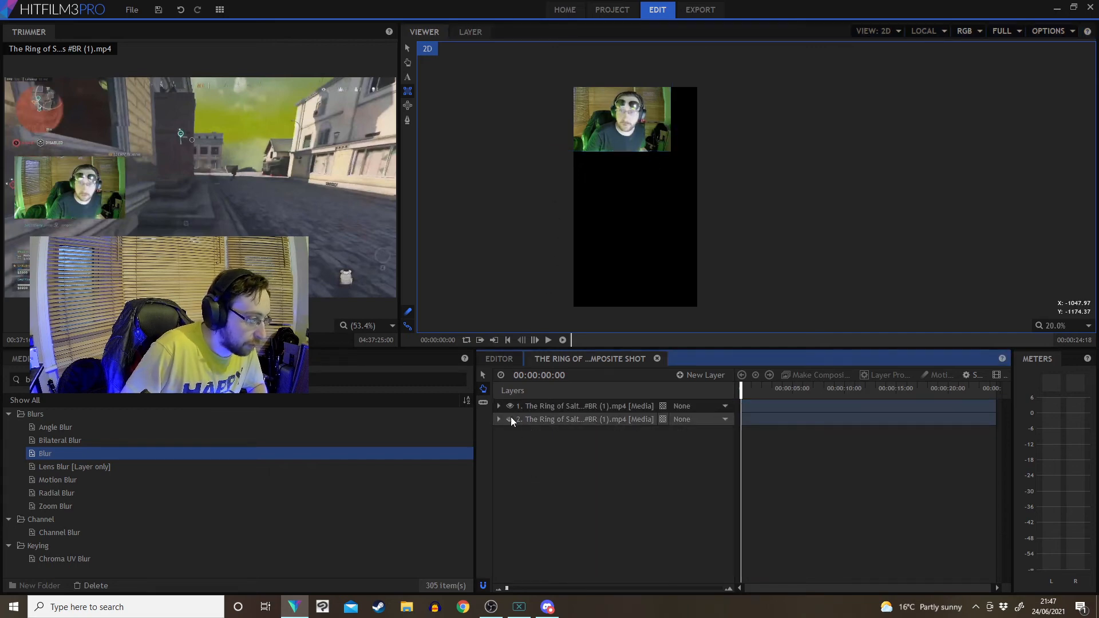
{"action": "left_click", "coordinate": [510, 418]}
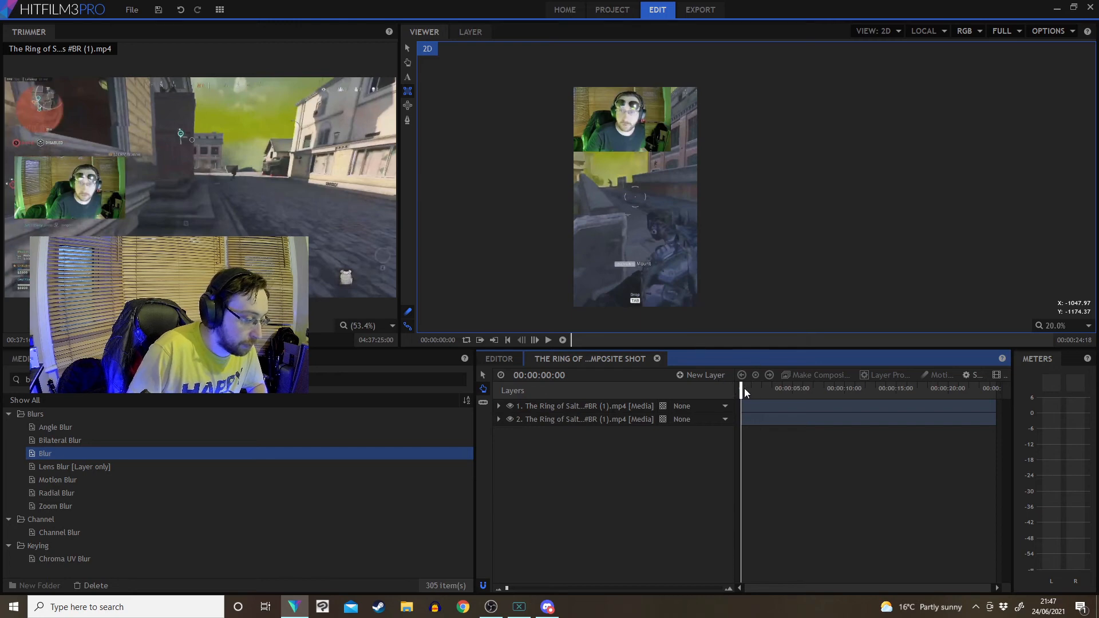
Scale the masked webcam layer to 393% and set its position to 1644, 566 so it fills the frame's width
{"action": "left_click_drag", "start_coordinate": [745, 391], "coordinate": [831, 389]}
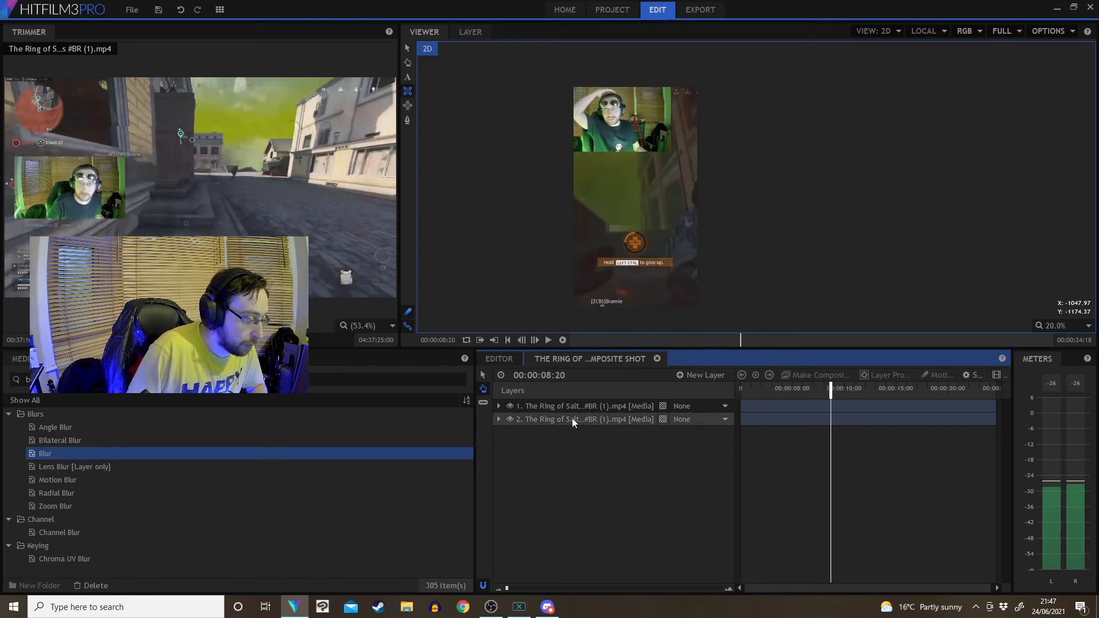
{"action": "left_click", "coordinate": [499, 406]}
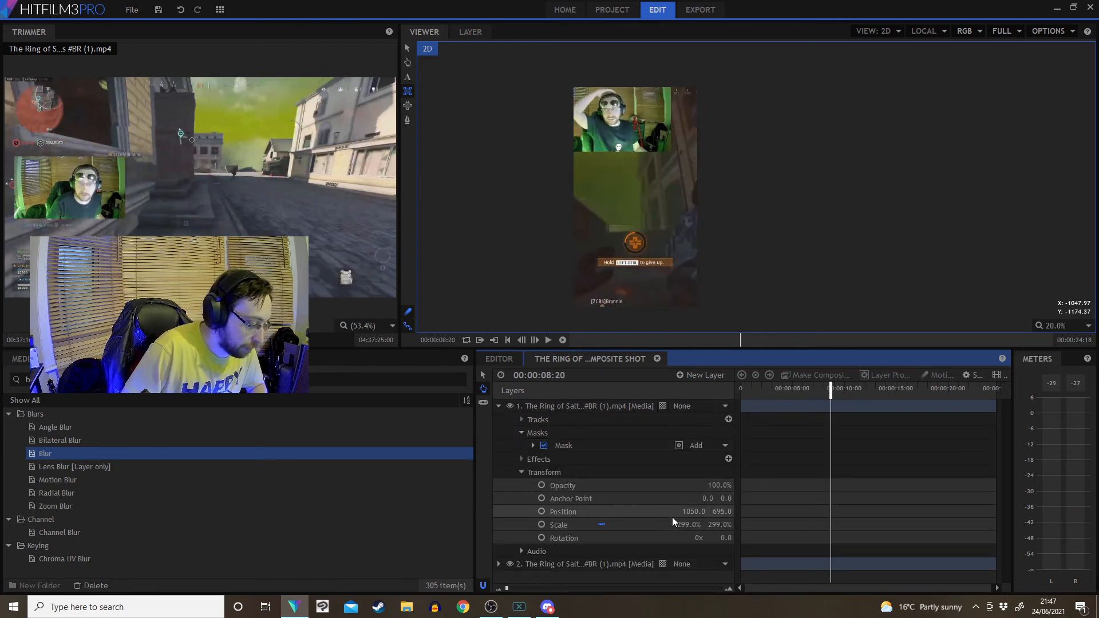
{"action": "left_click_drag", "start_coordinate": [675, 522], "coordinate": [701, 513]}
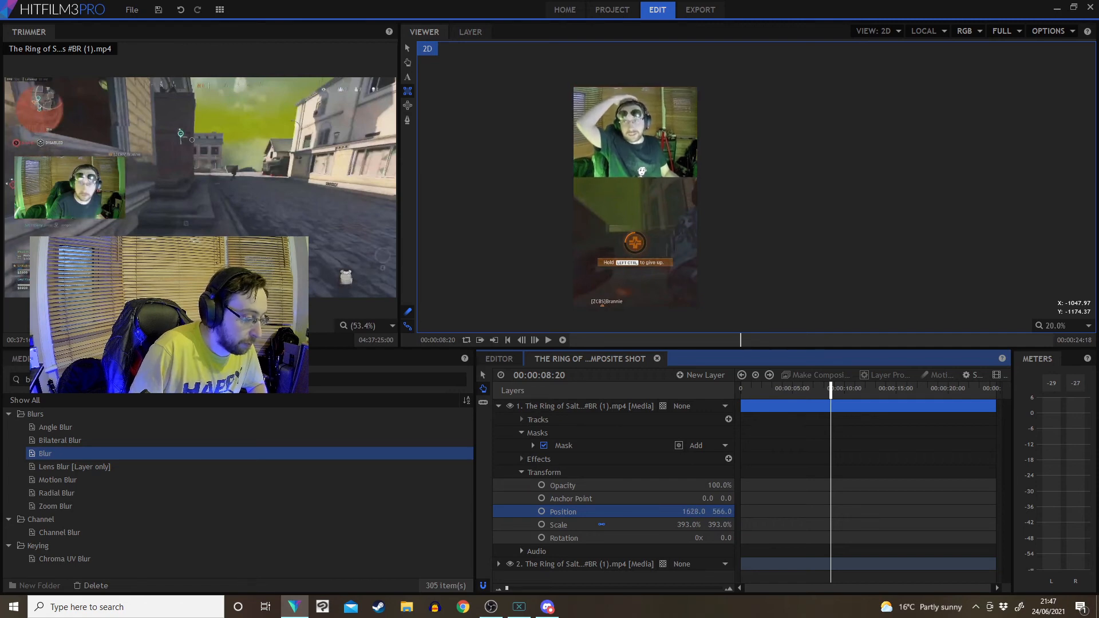
Play the composite shot from its first frame to review the webcam above the gameplay
{"action": "left_click_drag", "start_coordinate": [753, 395], "coordinate": [506, 411]}
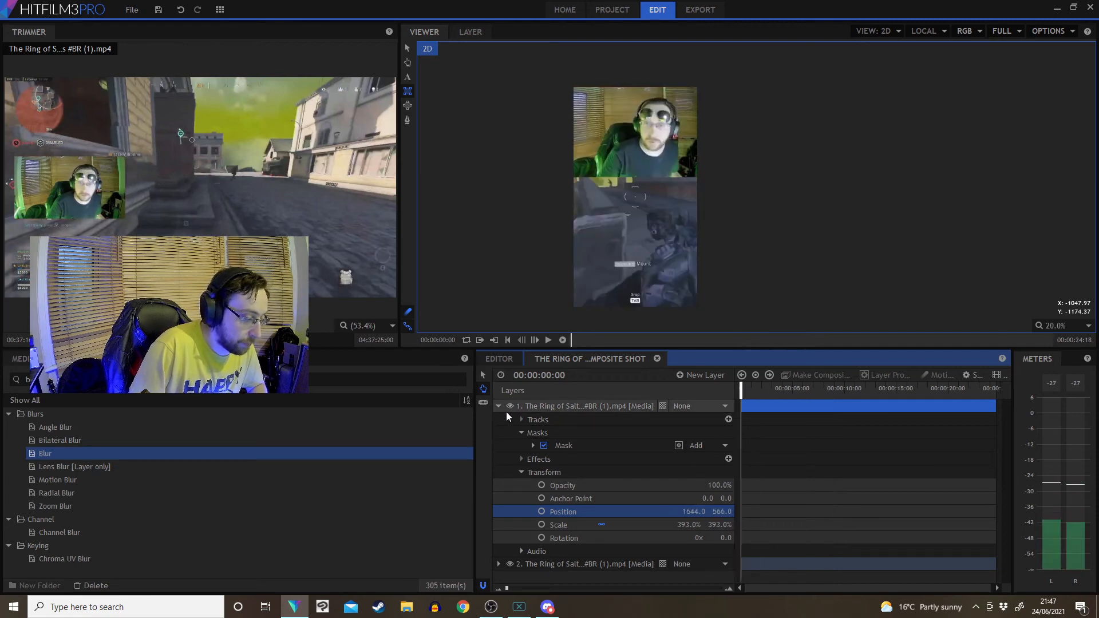
{"action": "left_click", "coordinate": [497, 405]}
{"action": "left_click", "coordinate": [547, 340]}
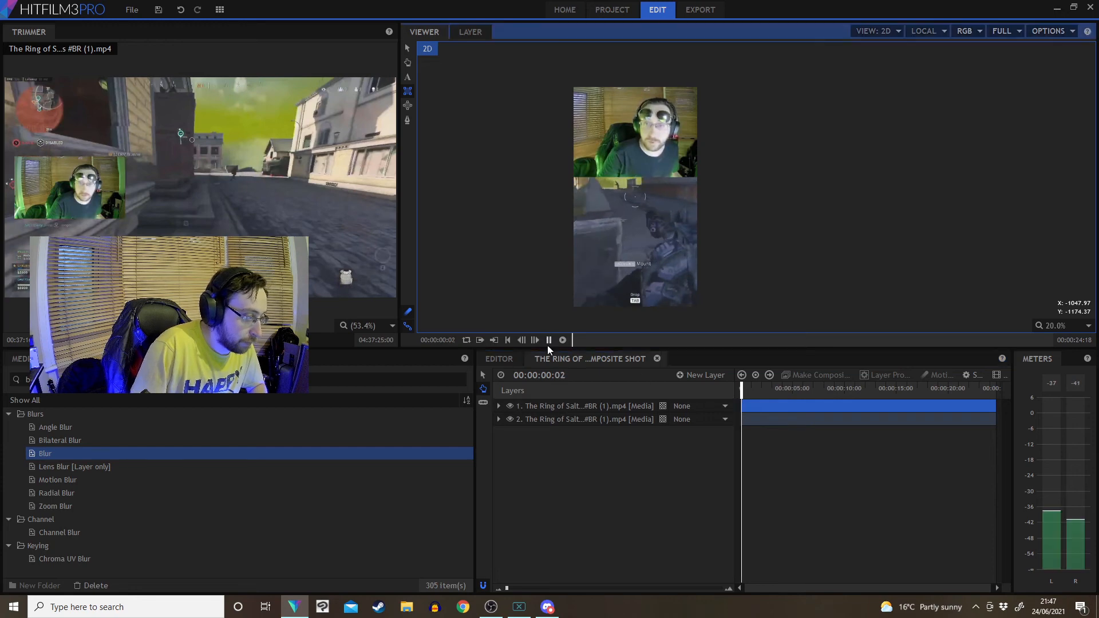